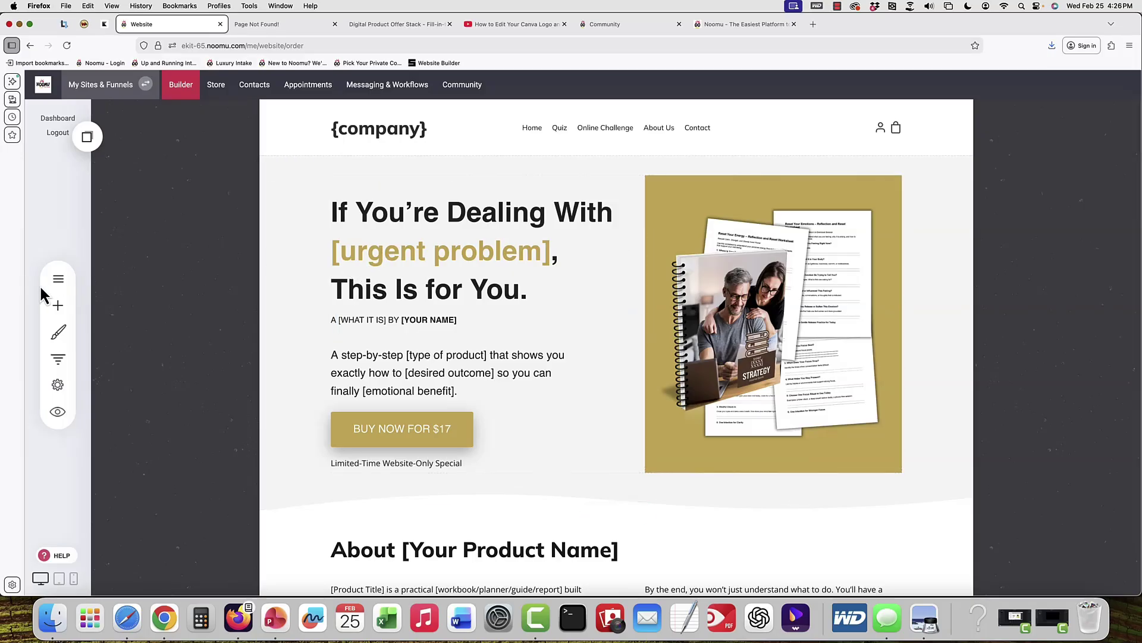
Look over the simple digital product pages in the website's page list
click(56, 282)
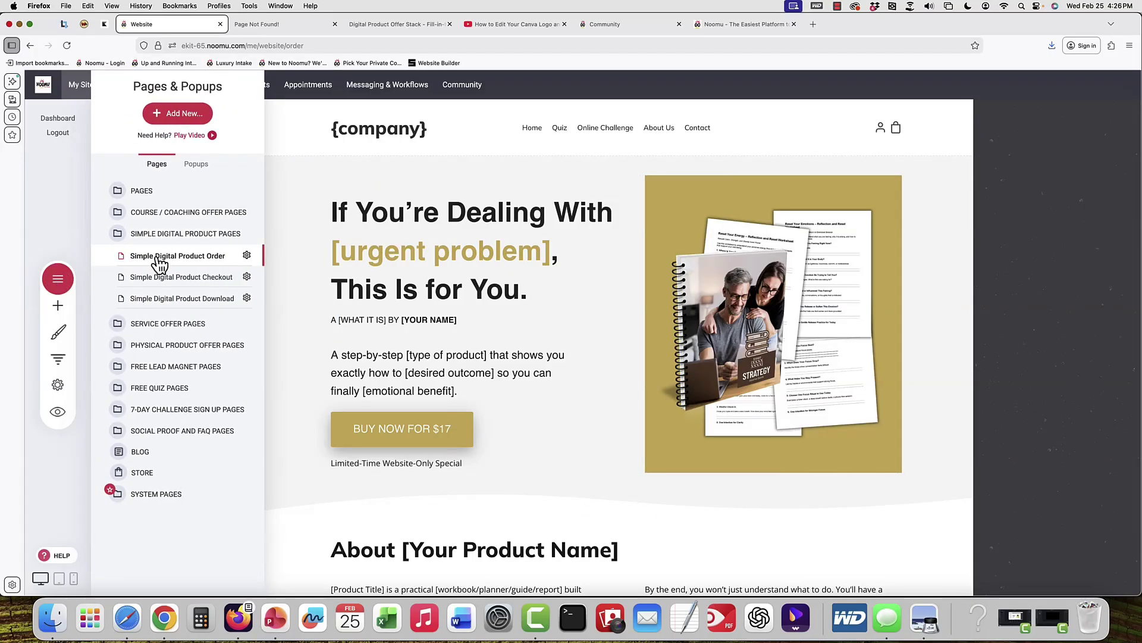
click(378, 266)
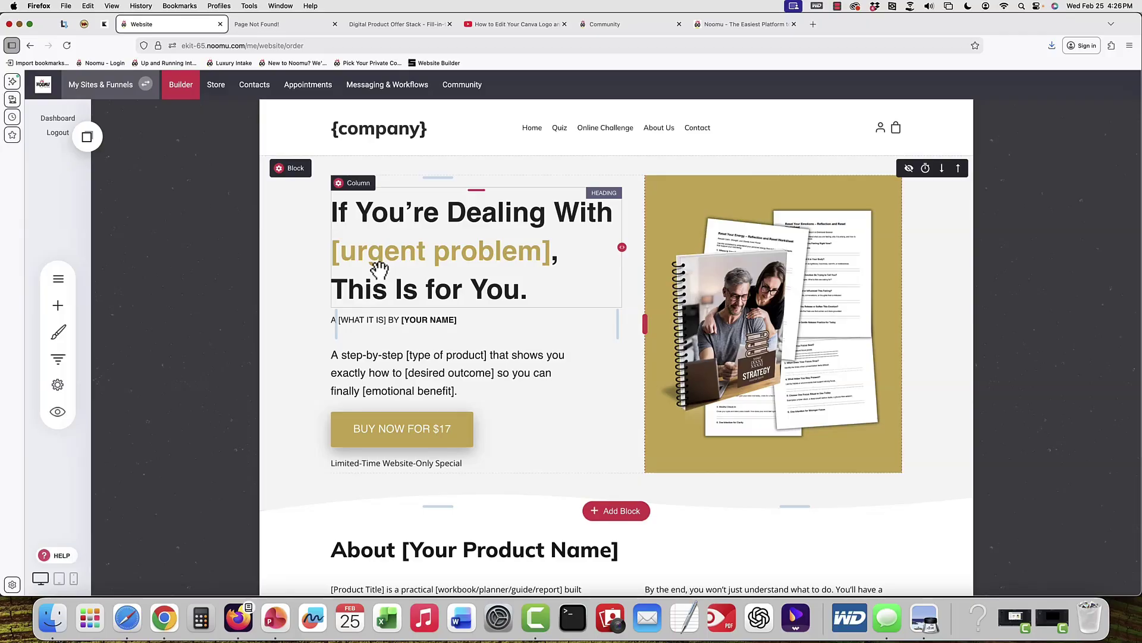
Browse the fill-in-the-blanks funnel templates as far as the Simple Digital Product Funnel, and leave without selecting one
click(87, 88)
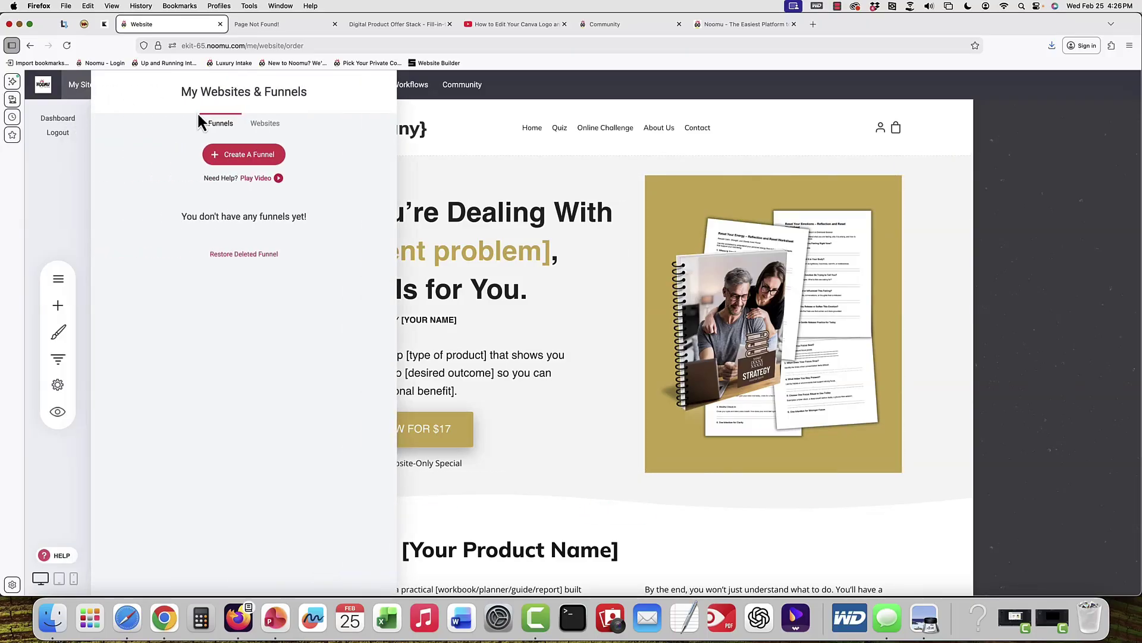
click(255, 153)
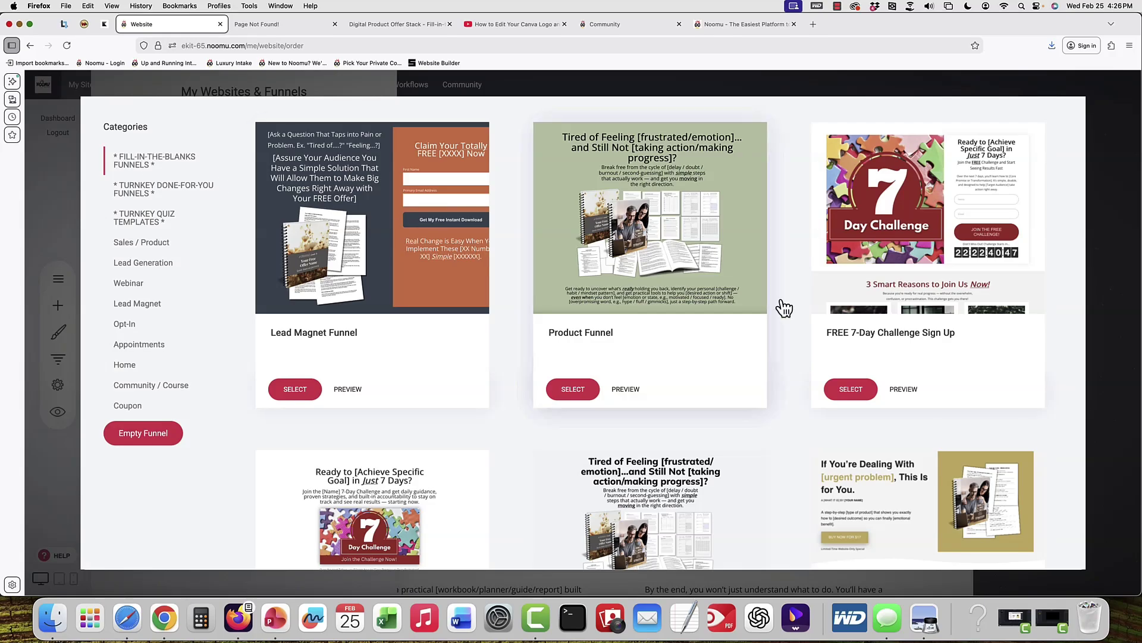
scroll(777, 344, down, 3)
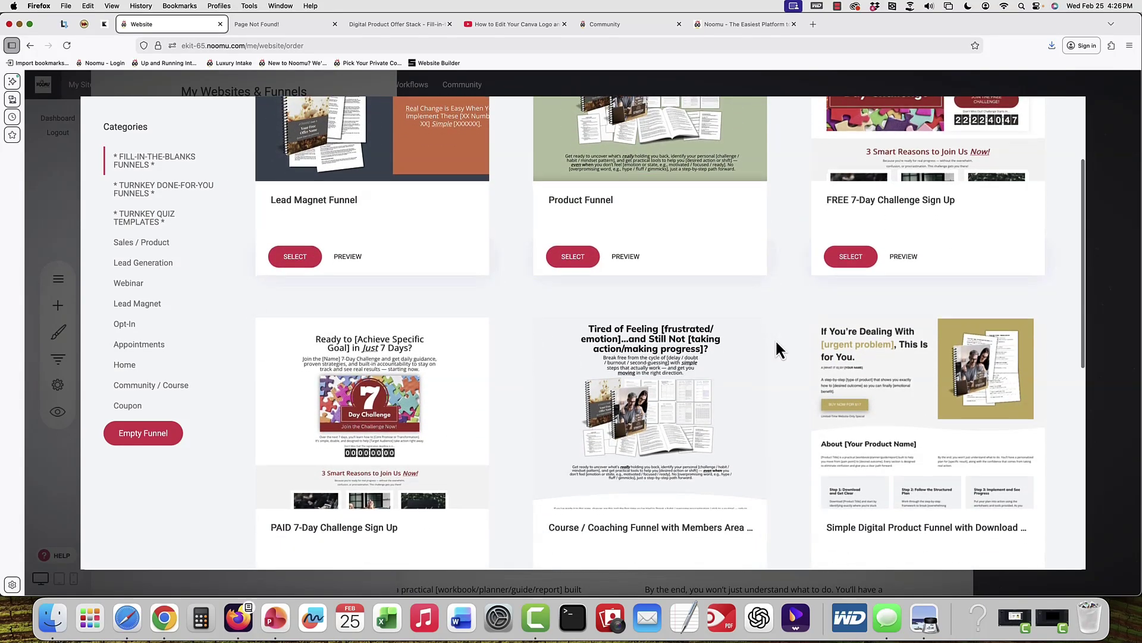
scroll(777, 344, down, 3)
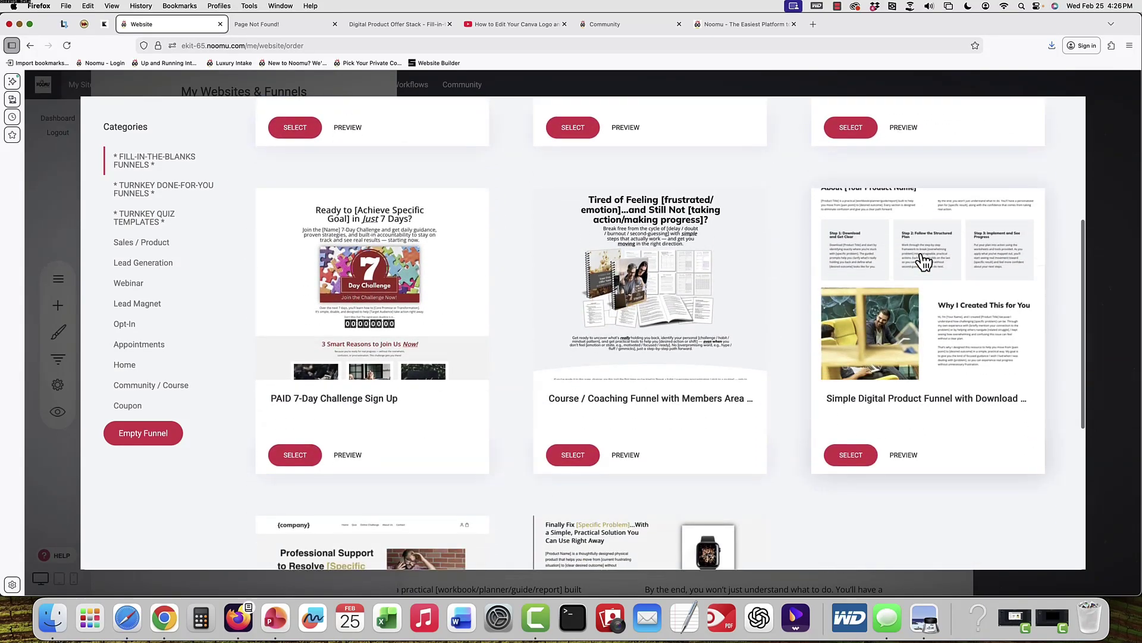
click(1112, 149)
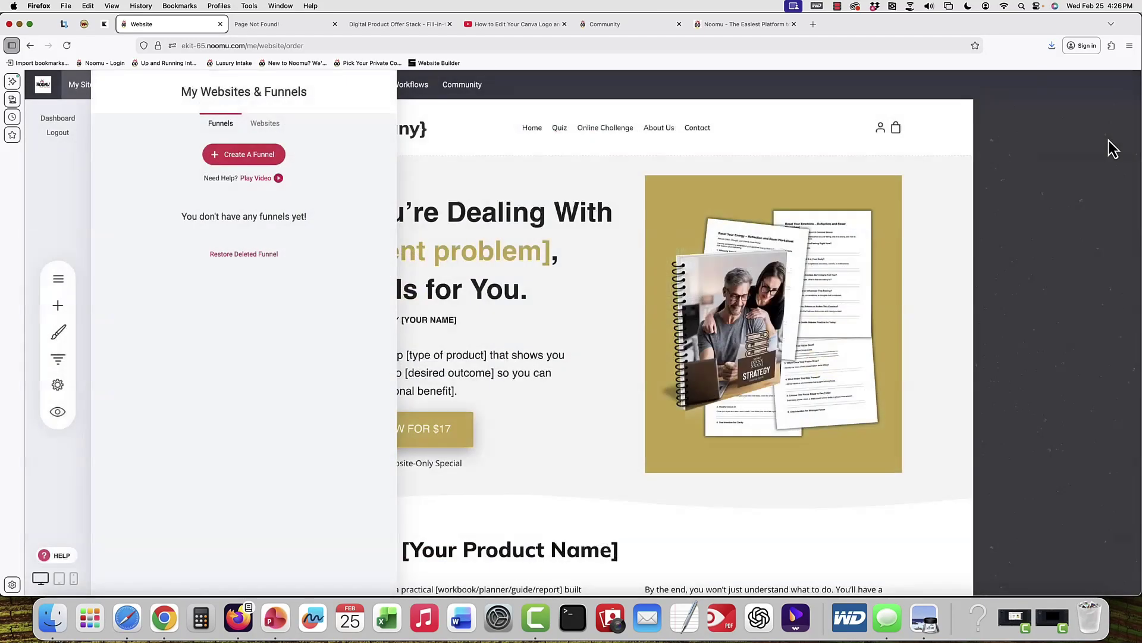
click(544, 291)
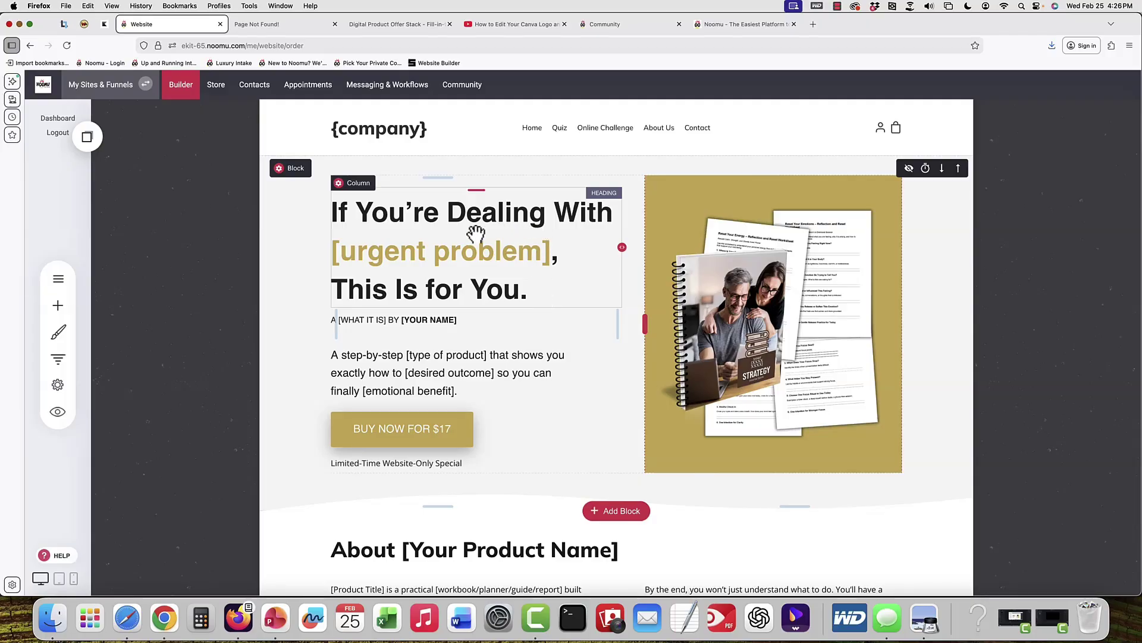
View the Simple Digital Product Checkout and Download pages, and return to the Simple Digital Product Order page
click(58, 280)
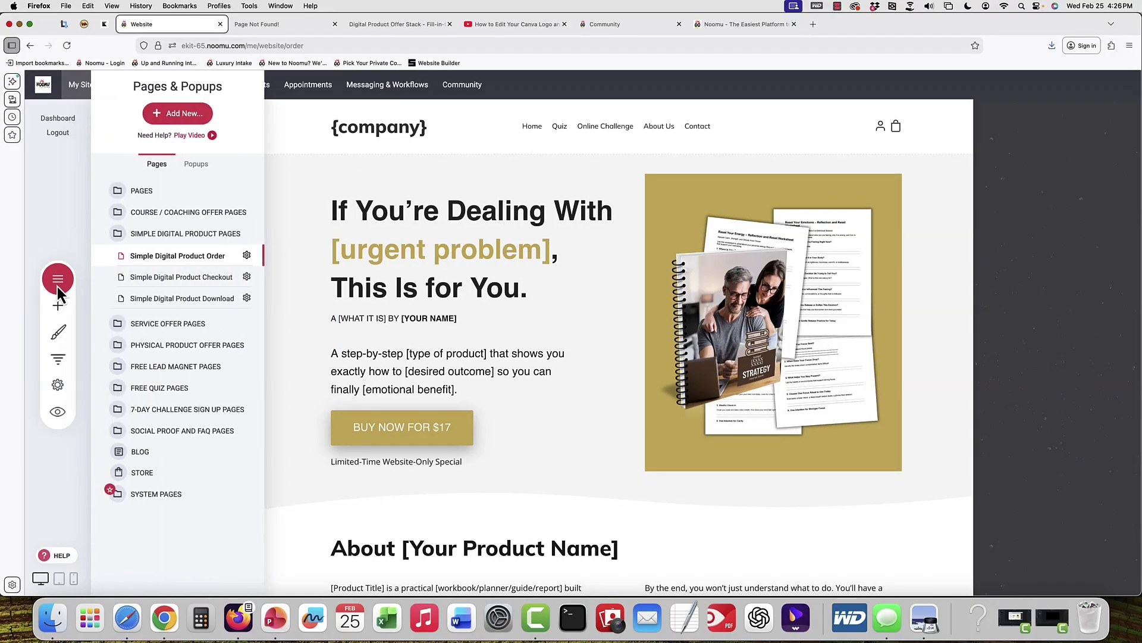
click(174, 283)
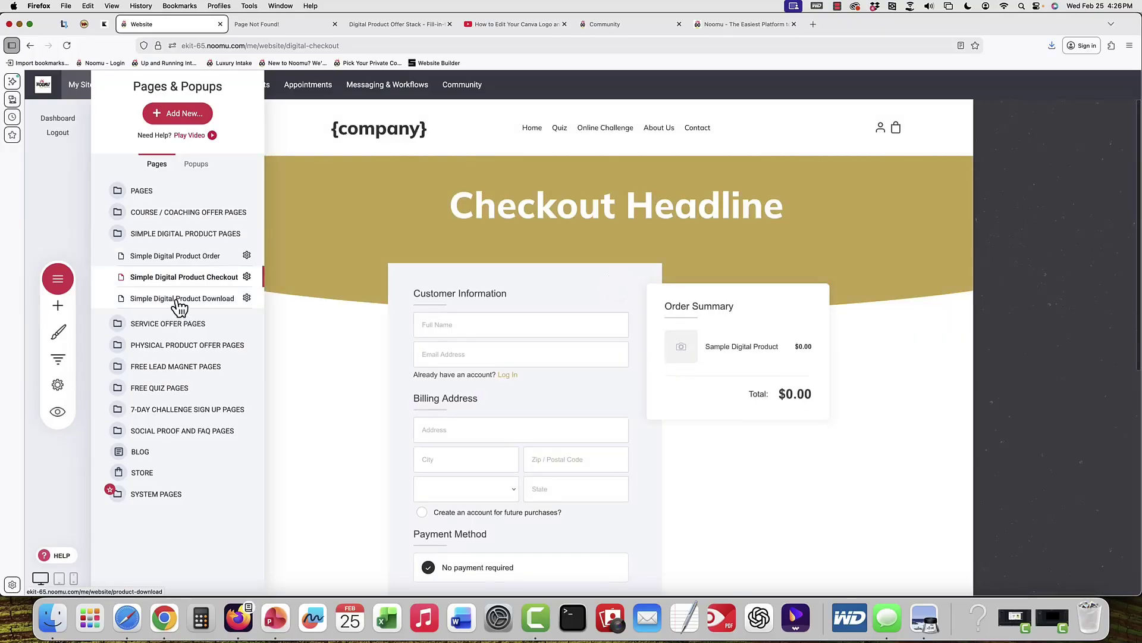
click(177, 300)
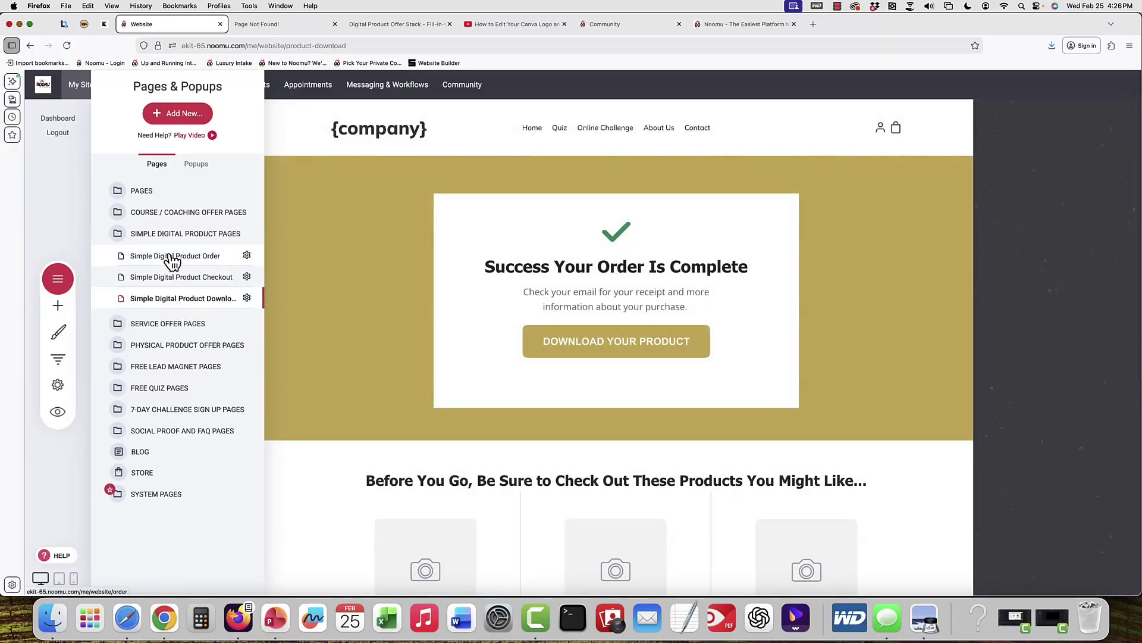
click(172, 260)
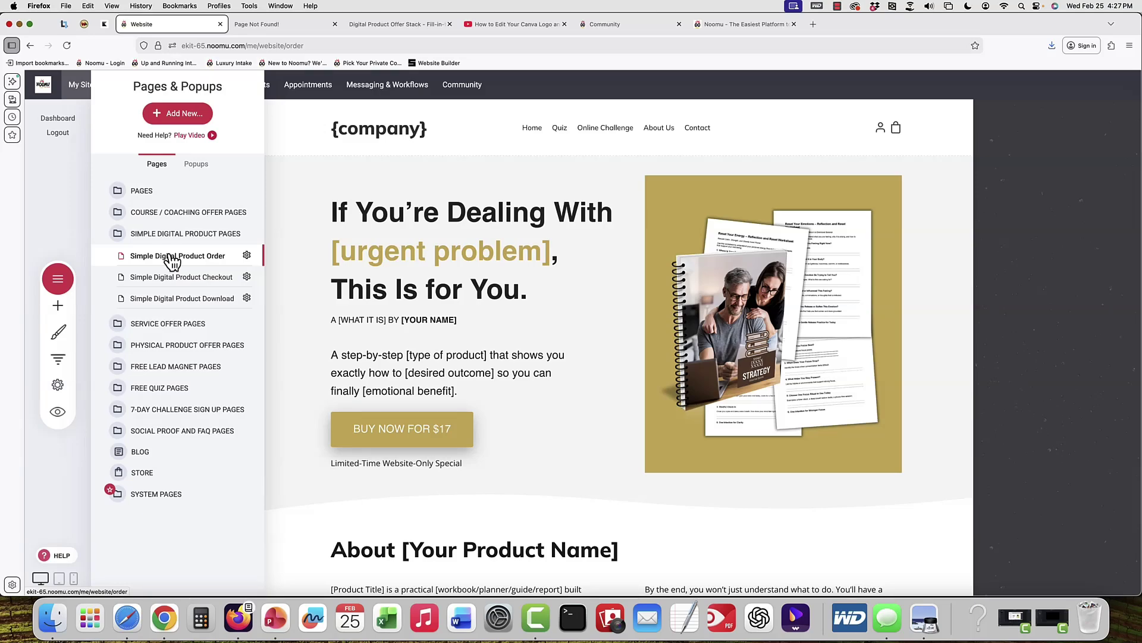
Inspect the product feed settings under the recommended-products heading on the Simple Digital Product Download page
click(187, 301)
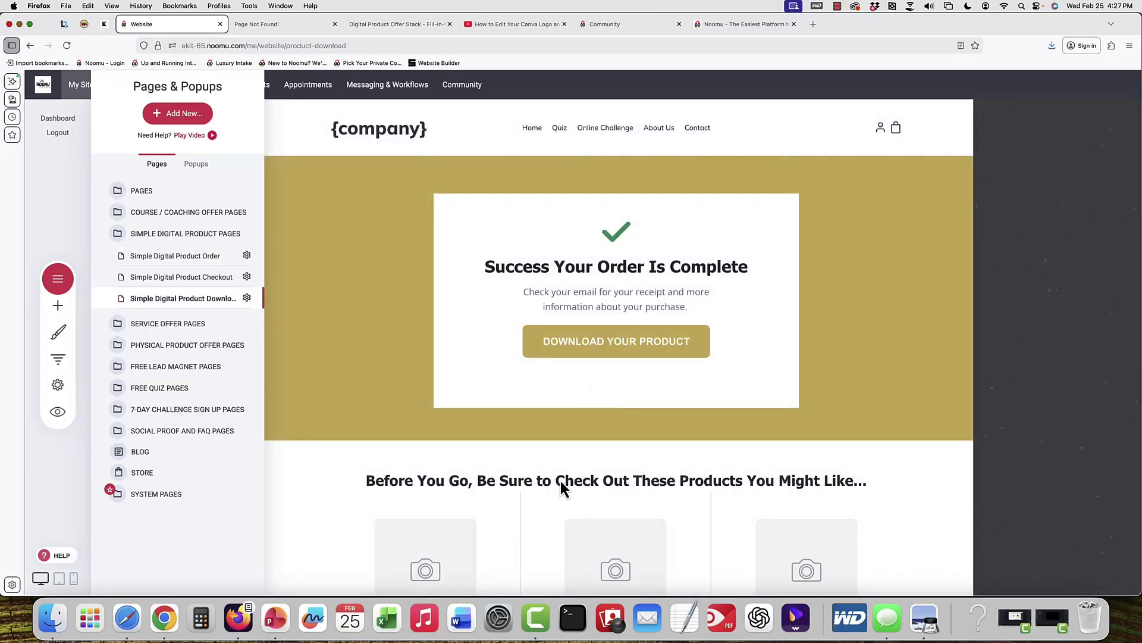
click(560, 480)
scroll(548, 500, down, 3)
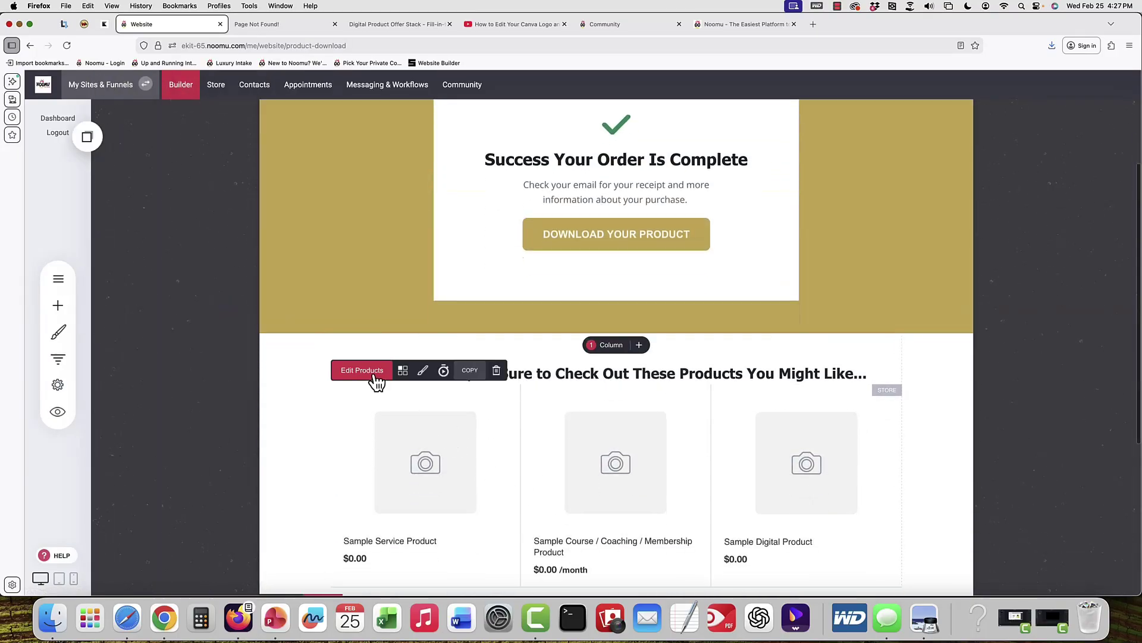
click(364, 372)
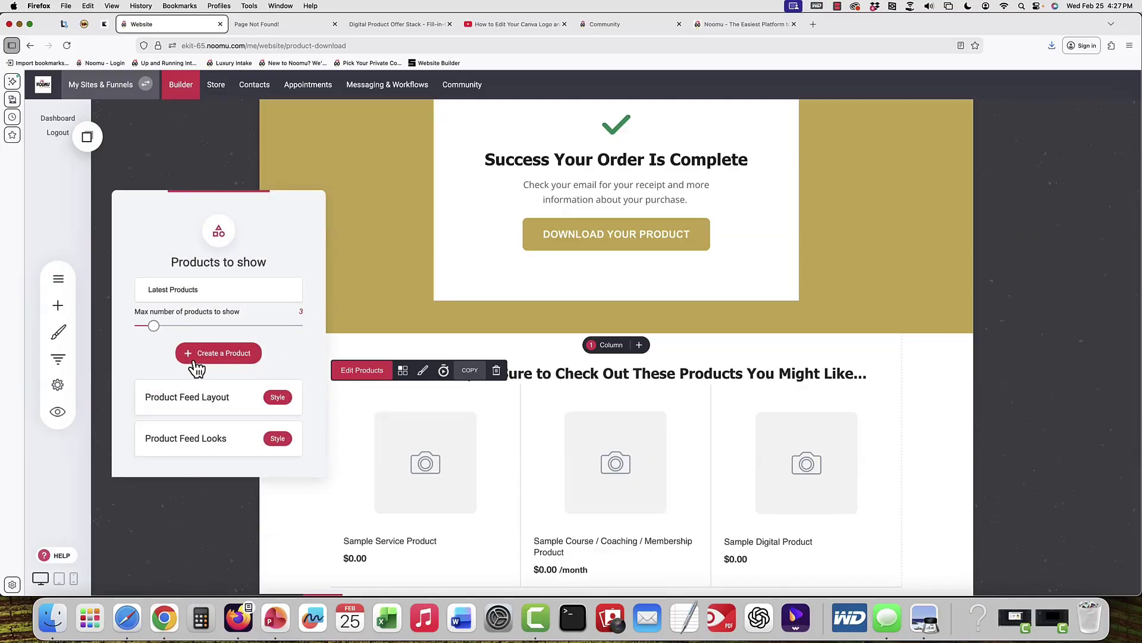
click(578, 382)
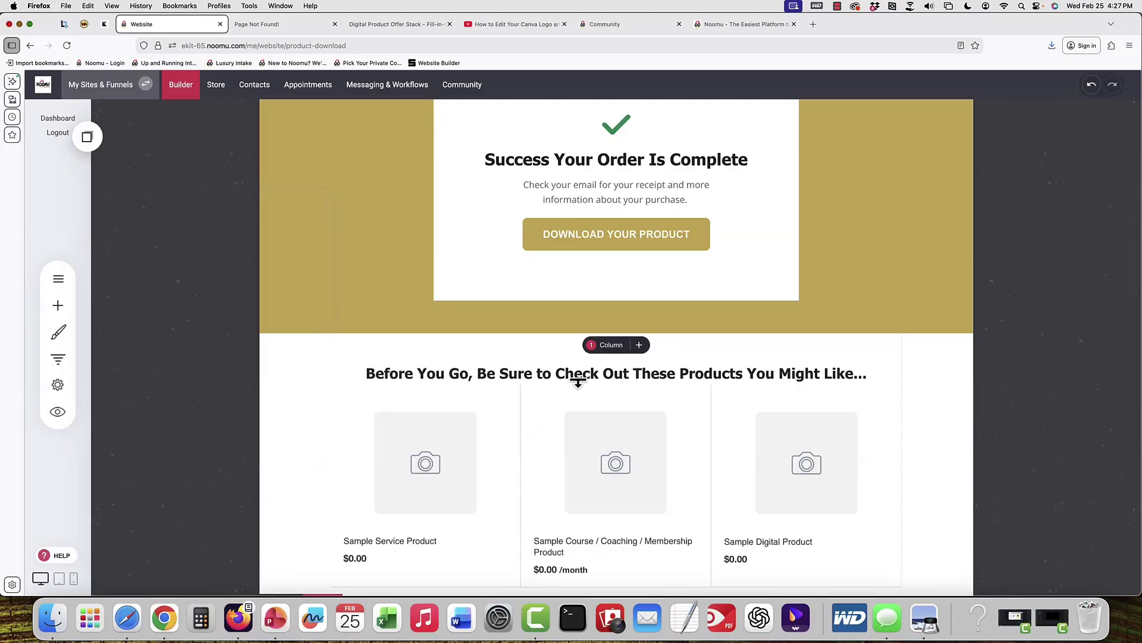
scroll(589, 378, up, 3)
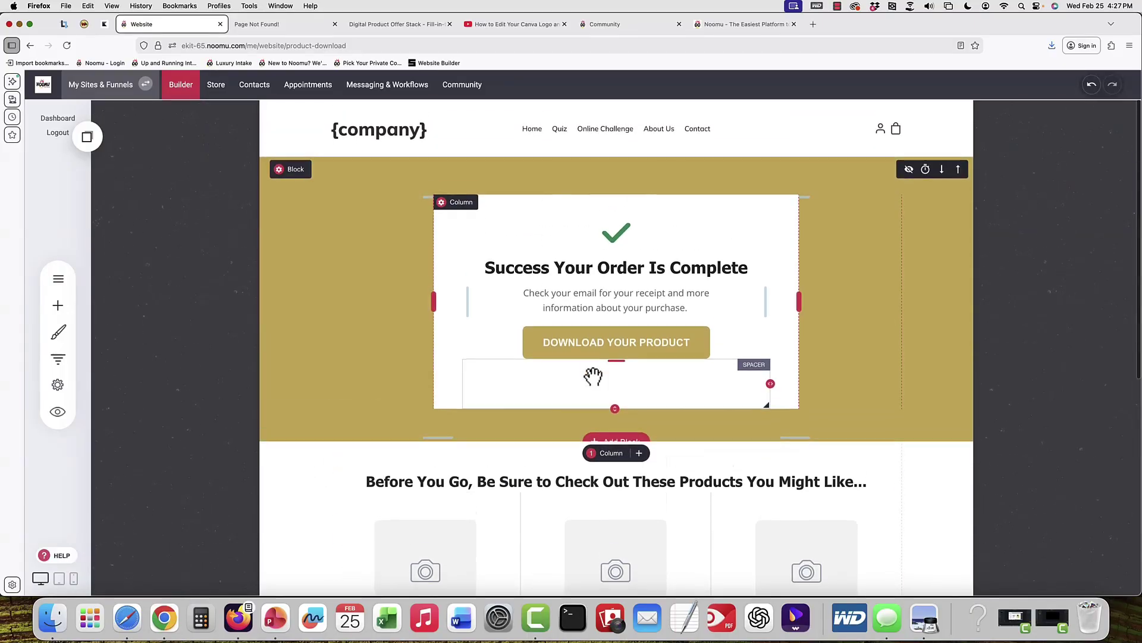
Bring up the Simple Digital Product Order page in the editor with the page list closed
click(43, 281)
click(180, 257)
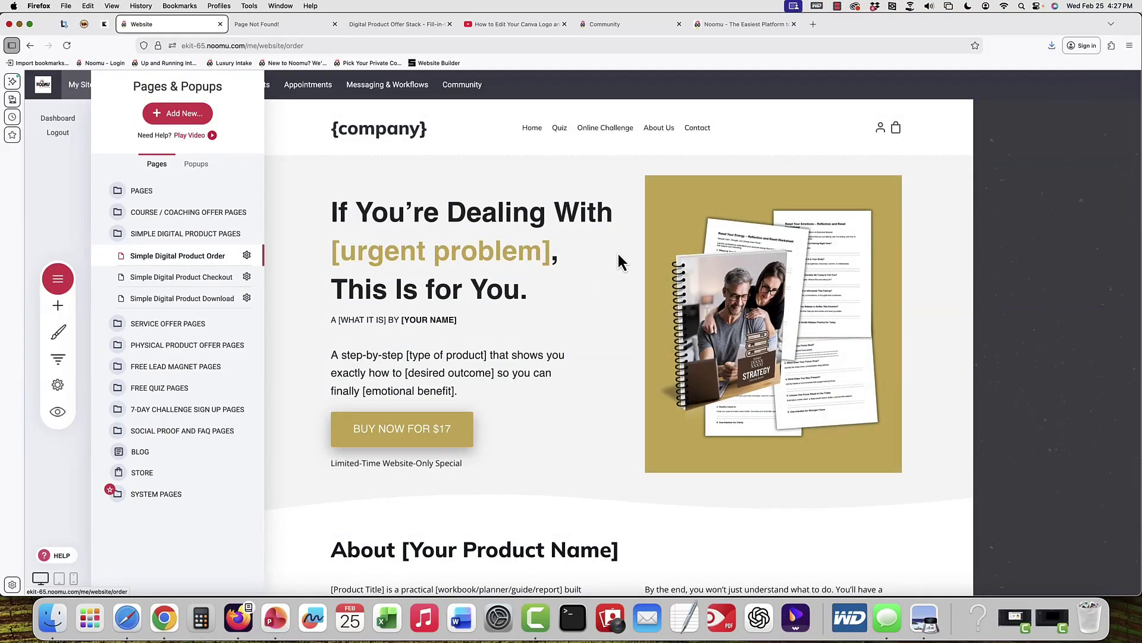
click(616, 251)
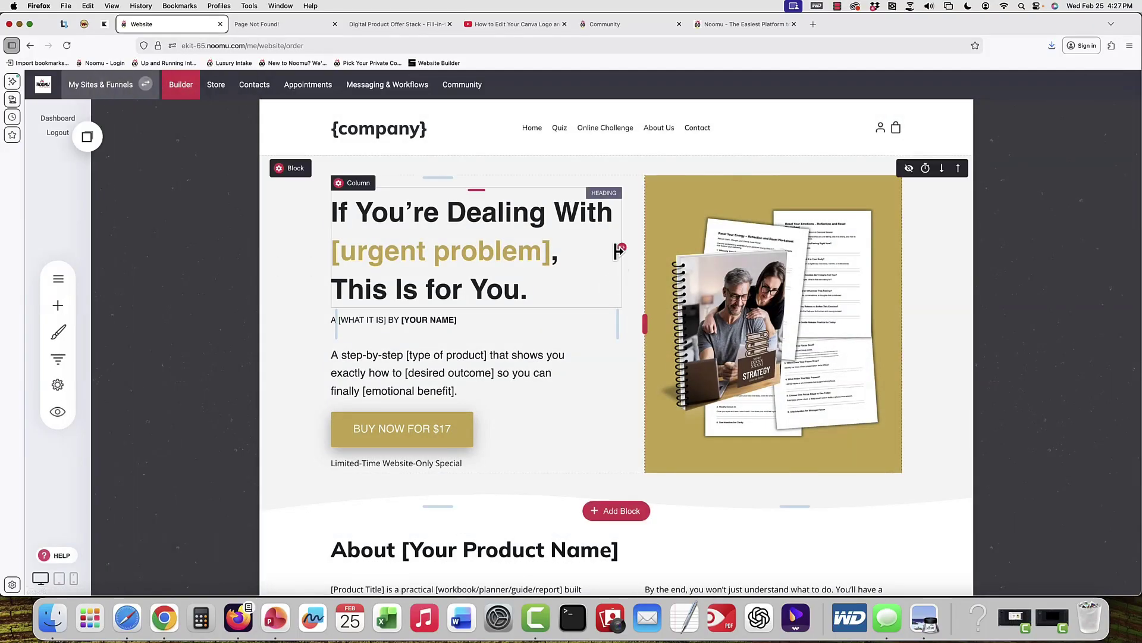
Examine the order page's opening section: the headline, product image and Buy Now button with its editing options
scroll(617, 250, down, 1)
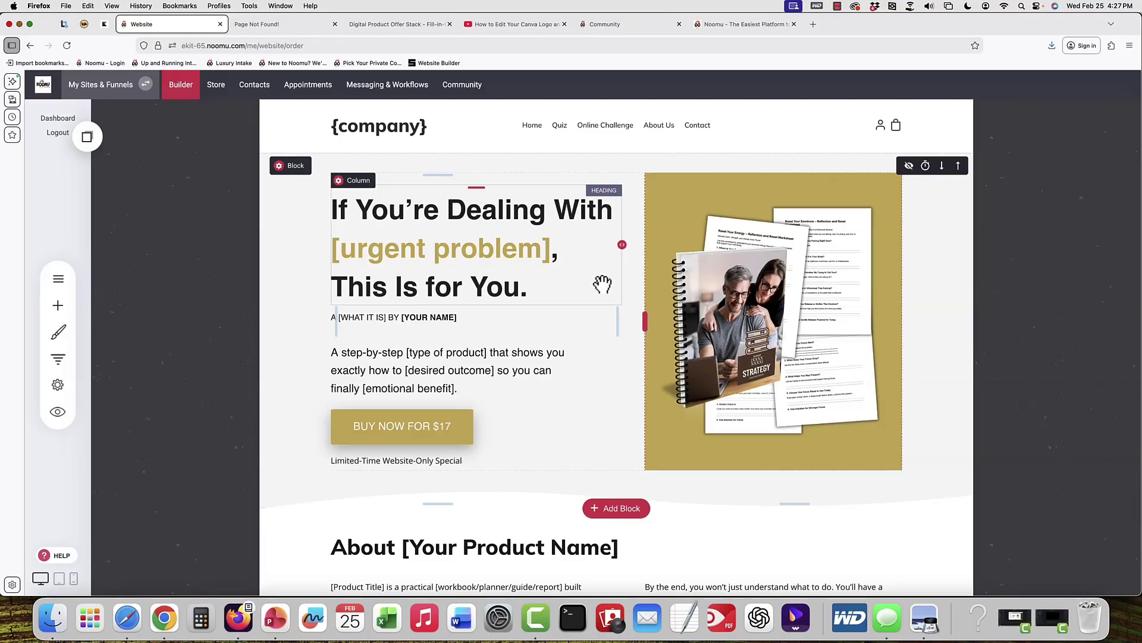
click(801, 334)
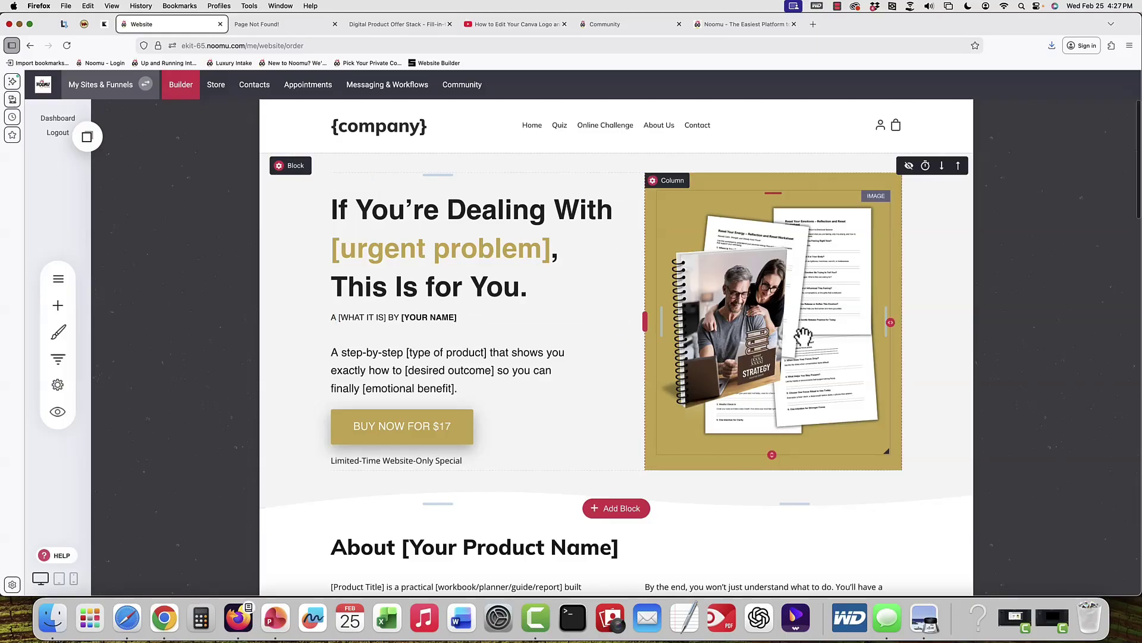
scroll(803, 336, down, 2)
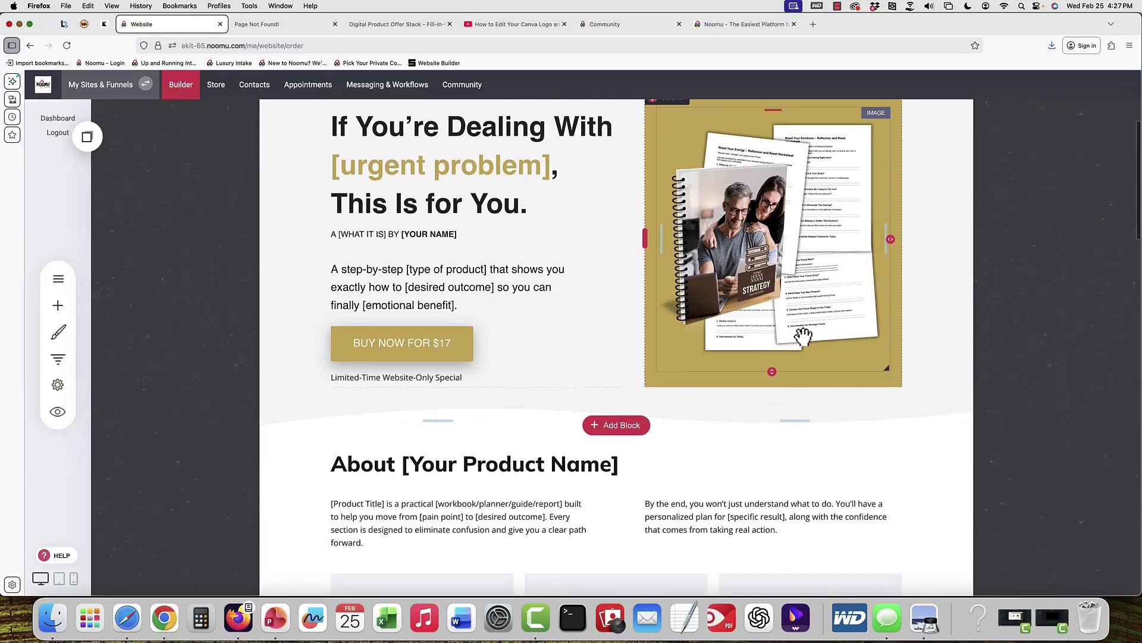
scroll(803, 336, down, 1)
scroll(805, 335, up, 2)
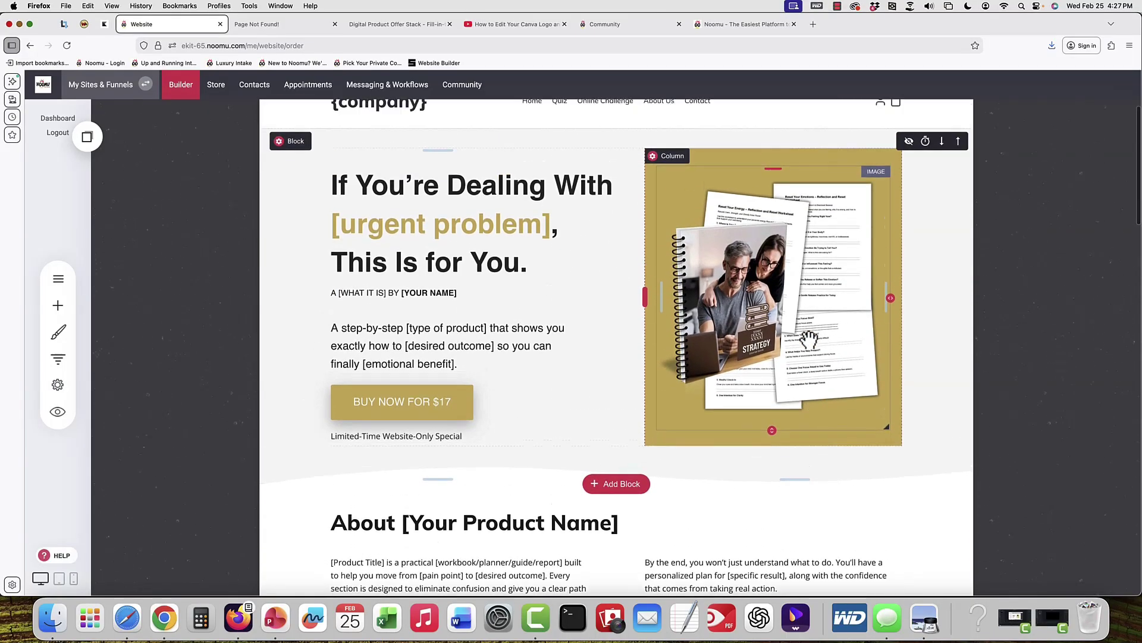
click(410, 401)
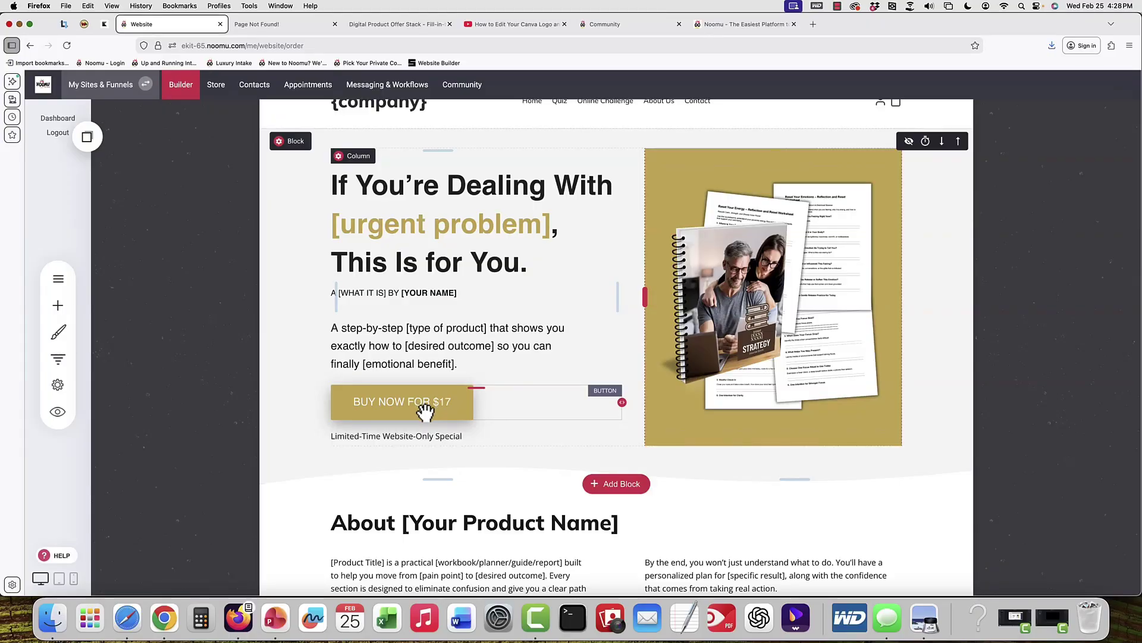
click(425, 411)
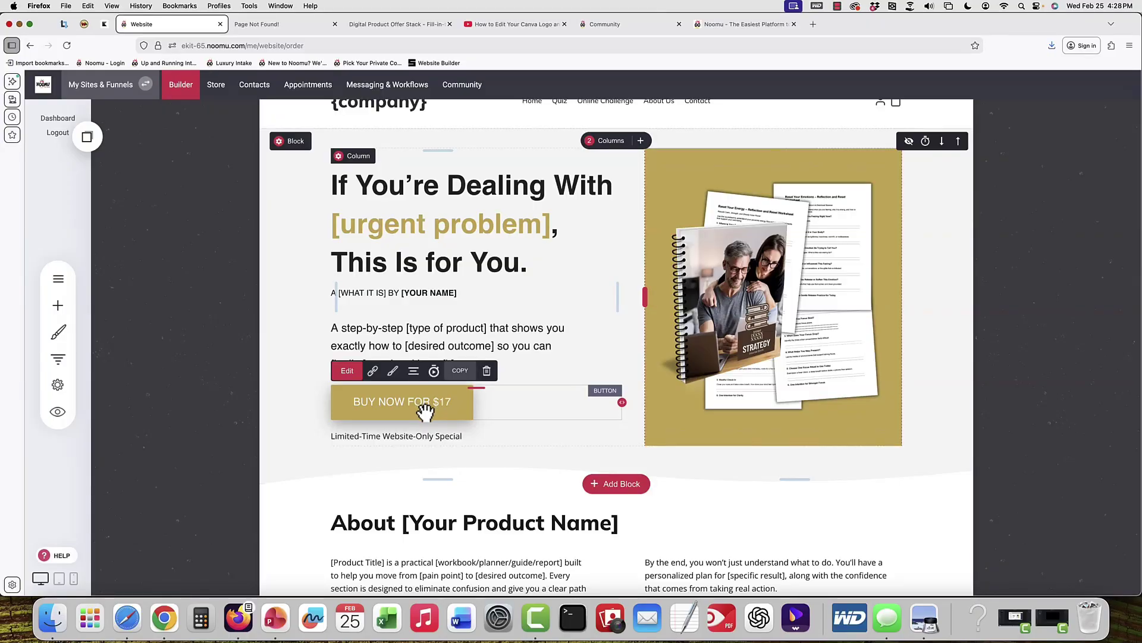
Review the order page's product description, three-step, testimonial and closing offer sections down to the footer, and return to the opening section
scroll(426, 411, down, 5)
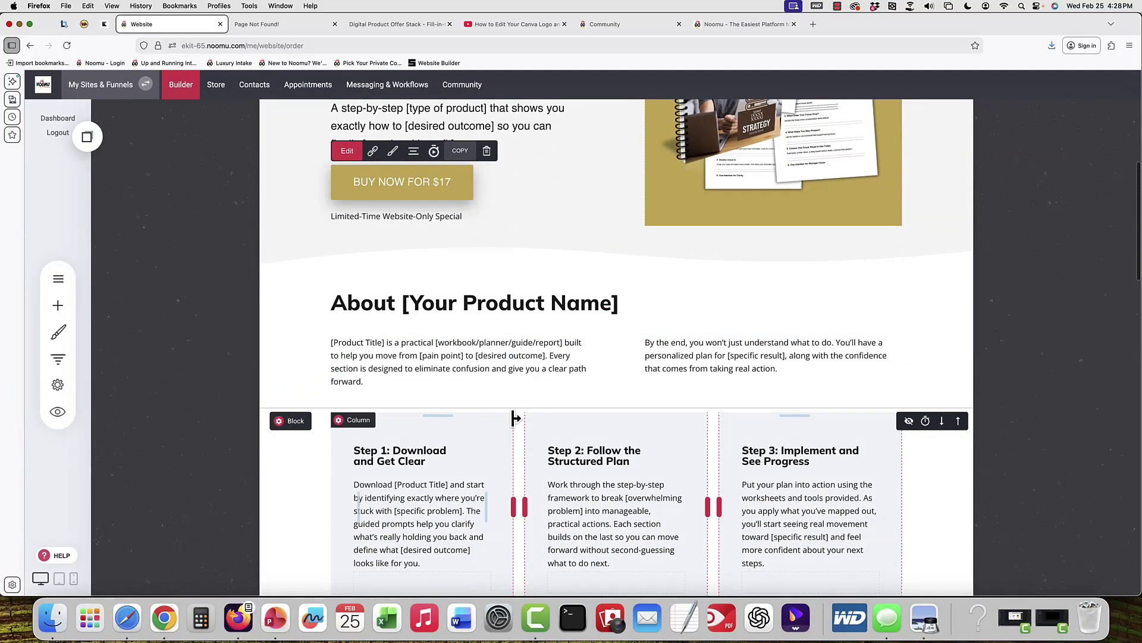
scroll(515, 419, down, 2)
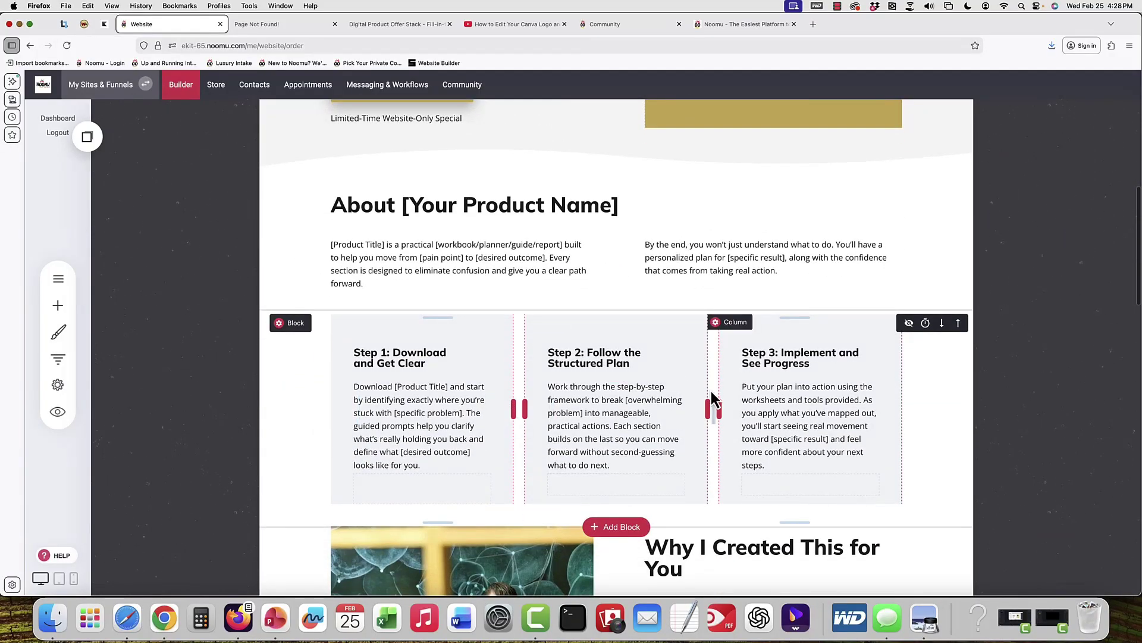
scroll(559, 411, down, 1)
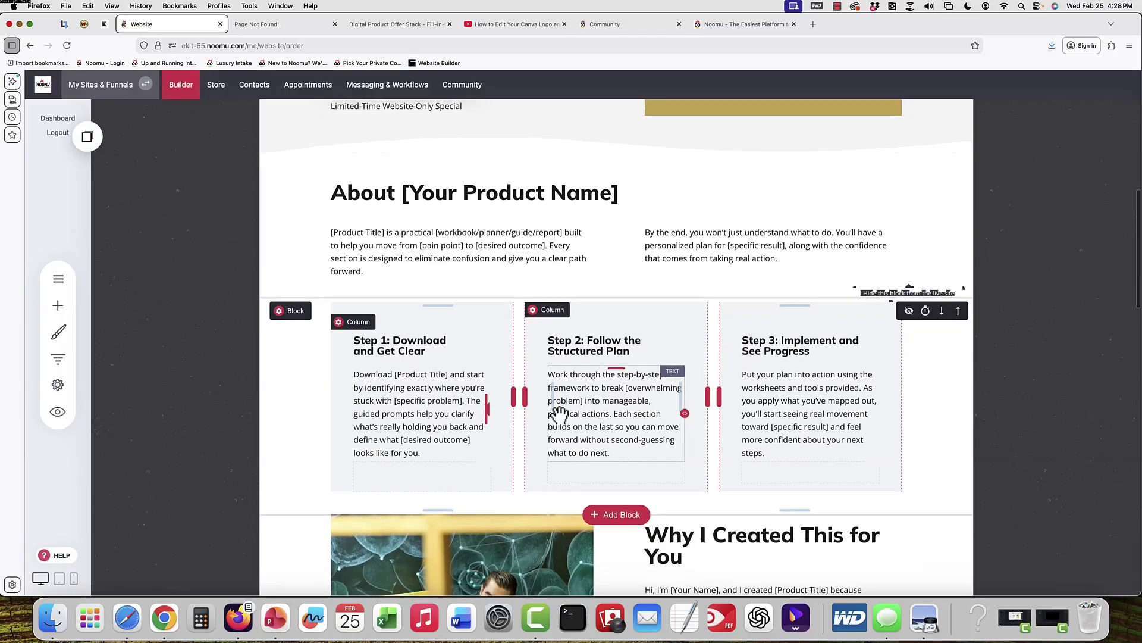
scroll(857, 303, down, 10)
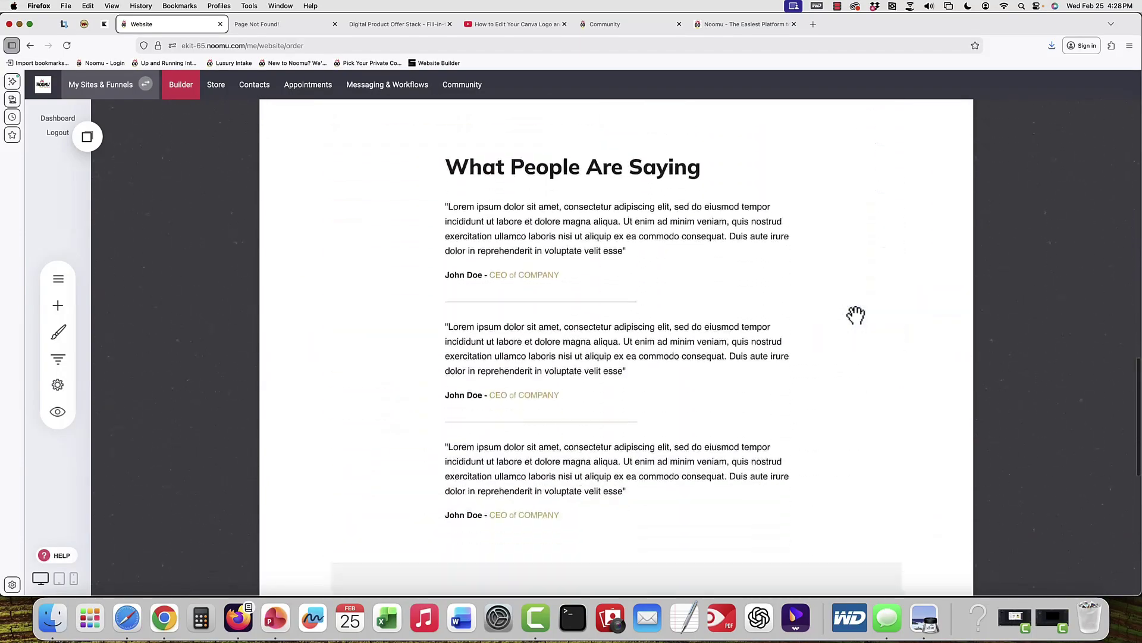
scroll(857, 316, down, 8)
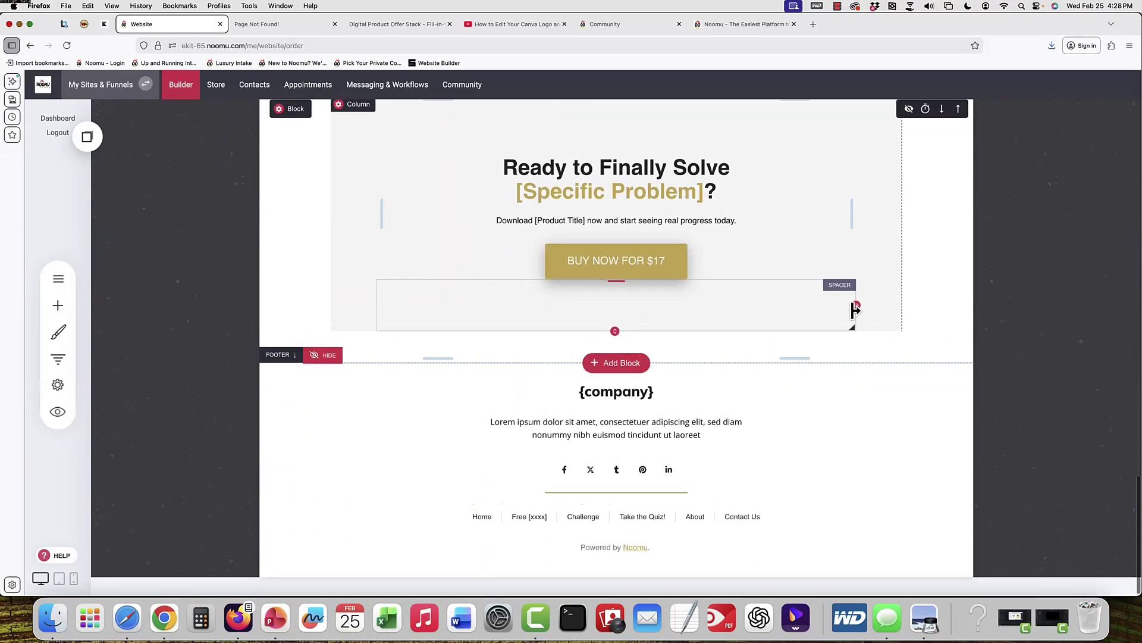
scroll(856, 308, up, 15)
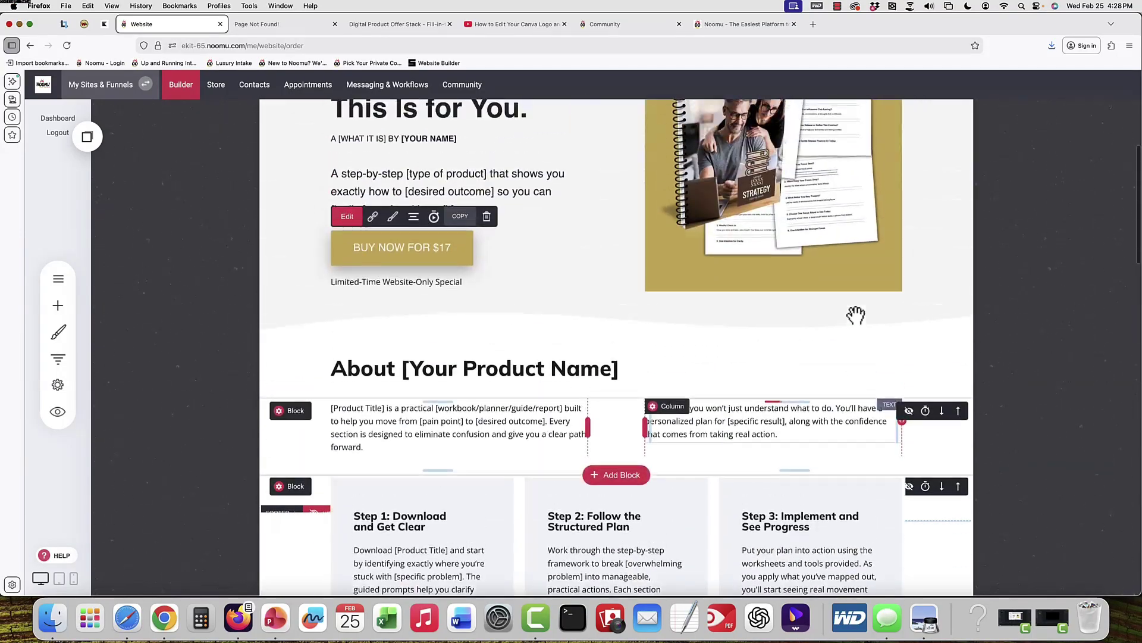
scroll(855, 315, up, 3)
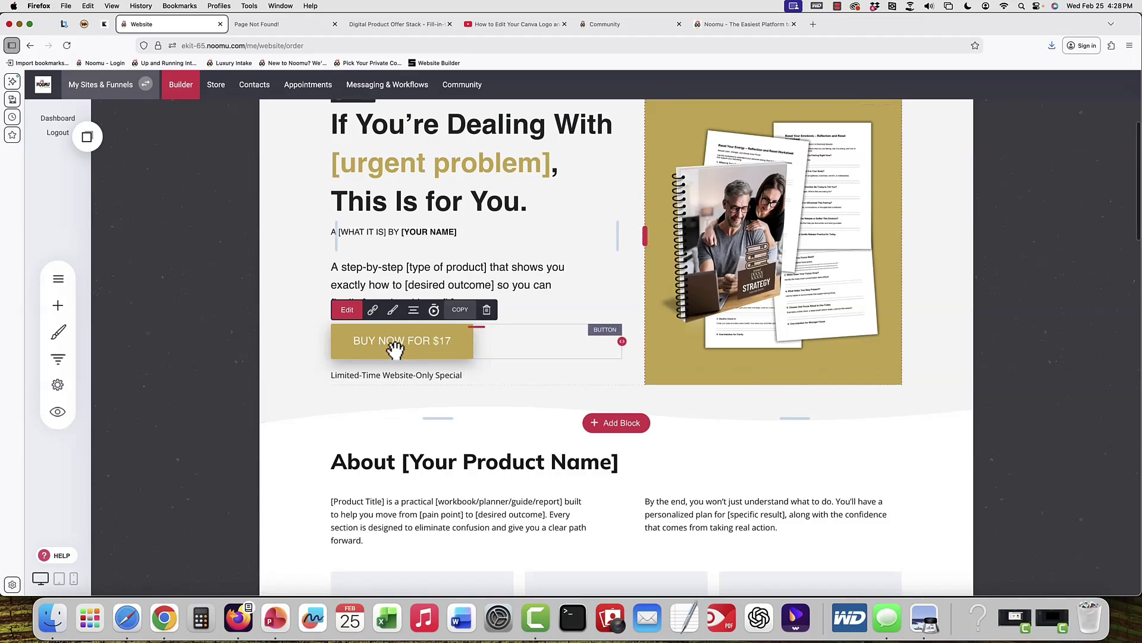
Inspect the settings and link target of the Buy Now button in the order page's closing offer section, then dismiss the link options
scroll(395, 349, down, 15)
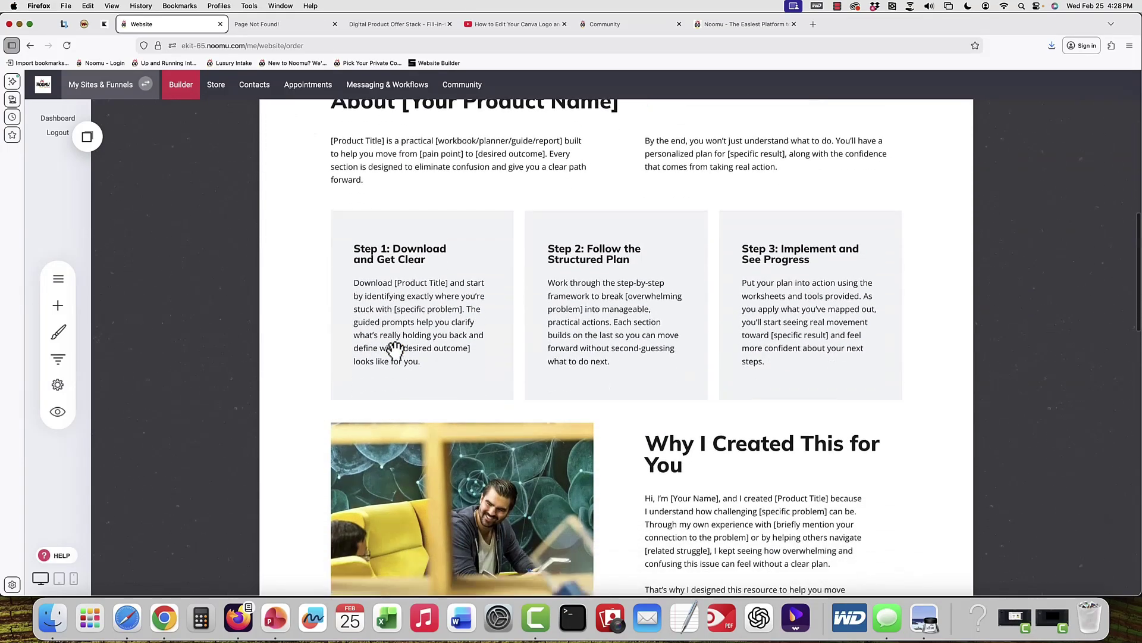
mouse_move(632, 397)
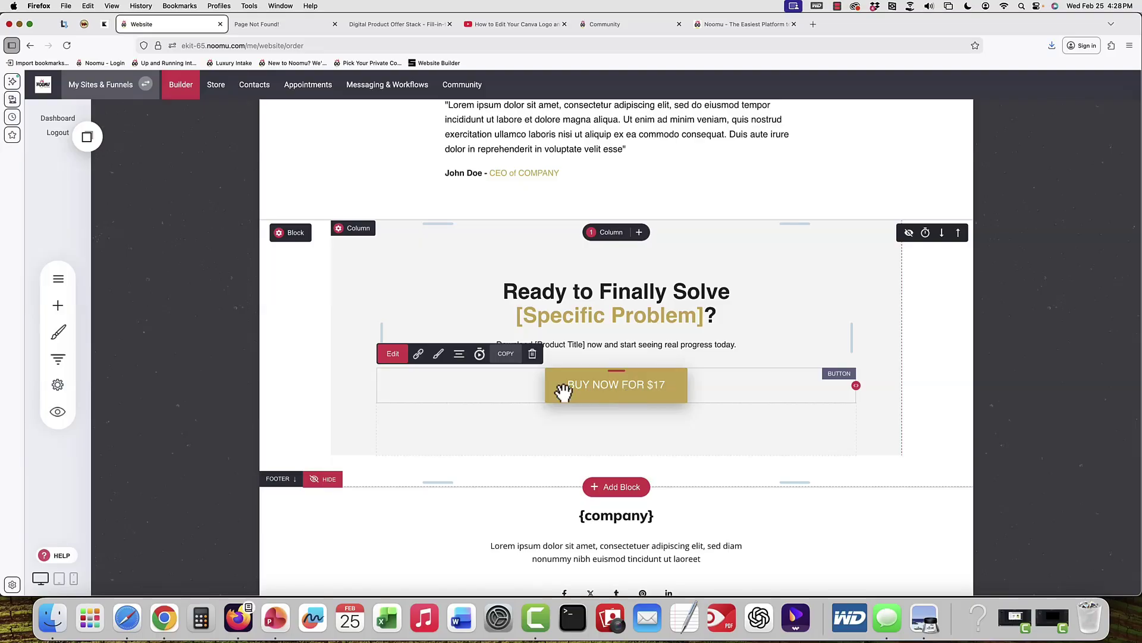
click(396, 354)
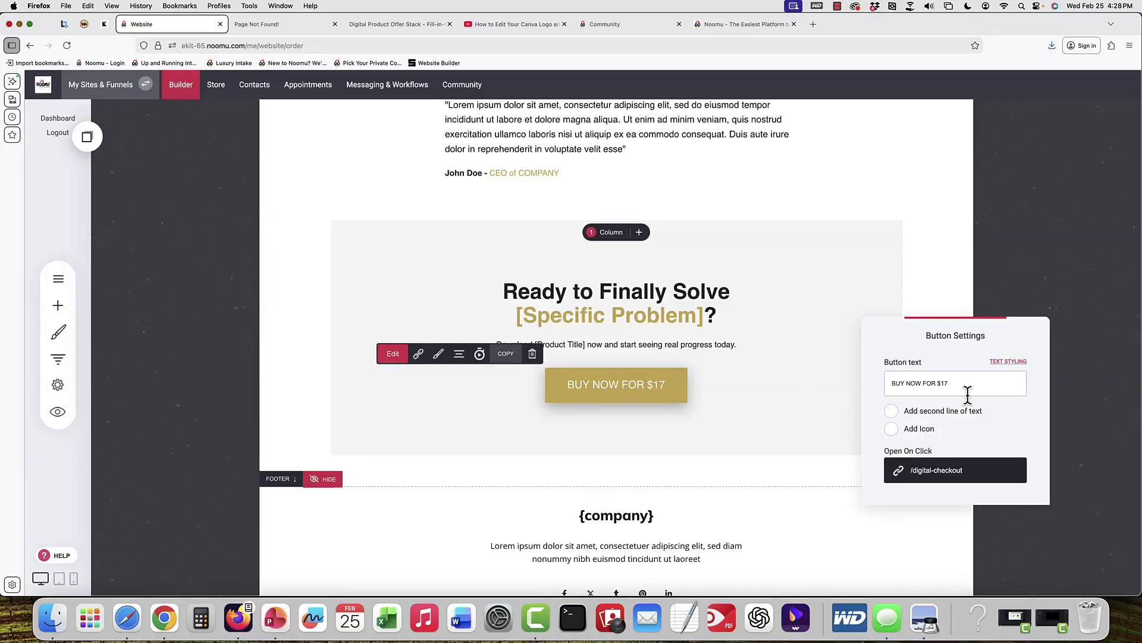
click(952, 475)
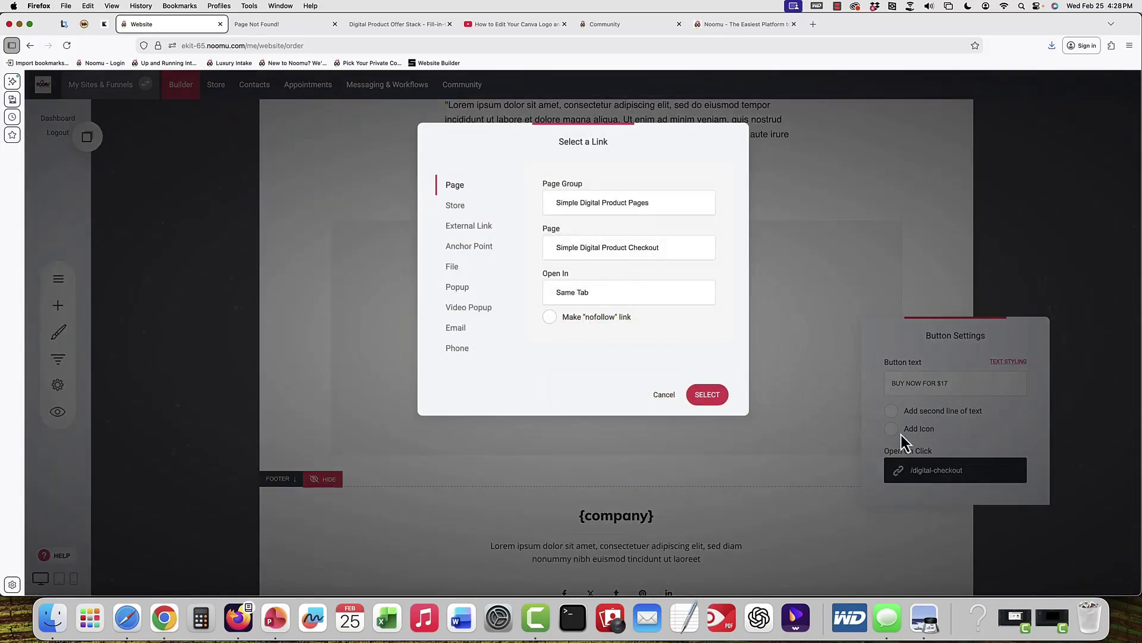
click(664, 395)
click(819, 260)
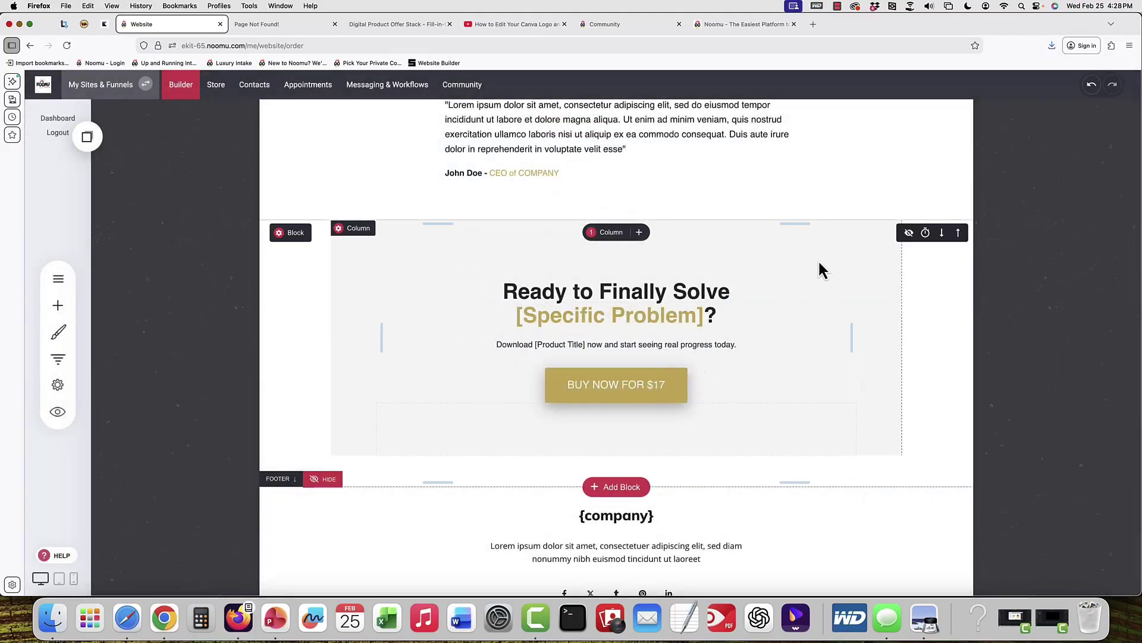
Bring up the Simple Digital Product Checkout page in the editor and view its checkout form
click(58, 280)
click(213, 278)
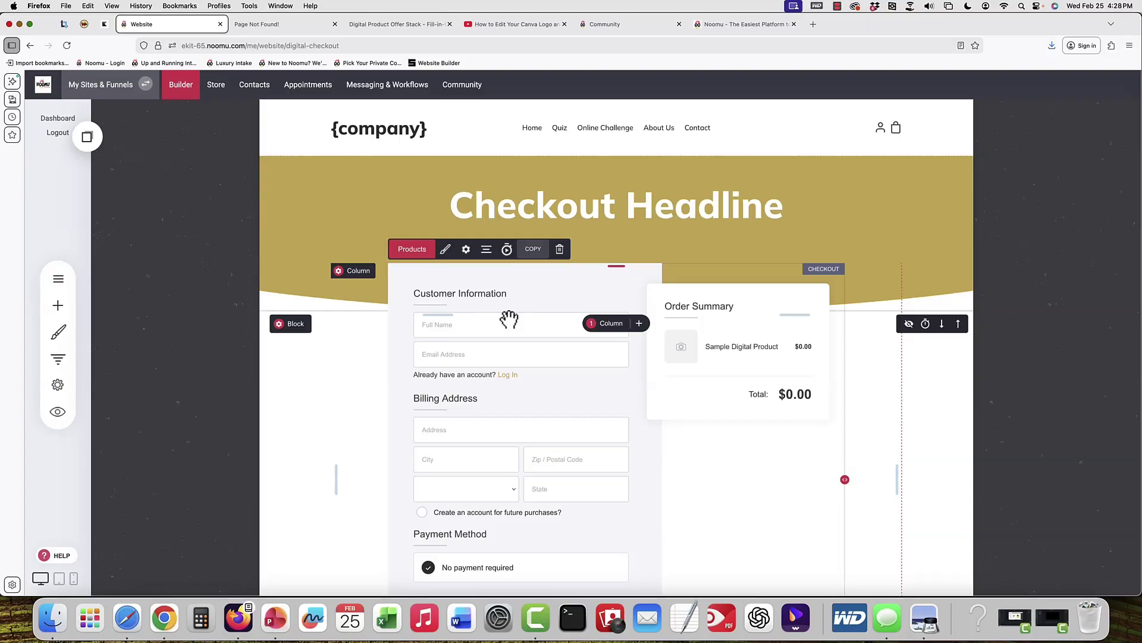
scroll(509, 319, down, 3)
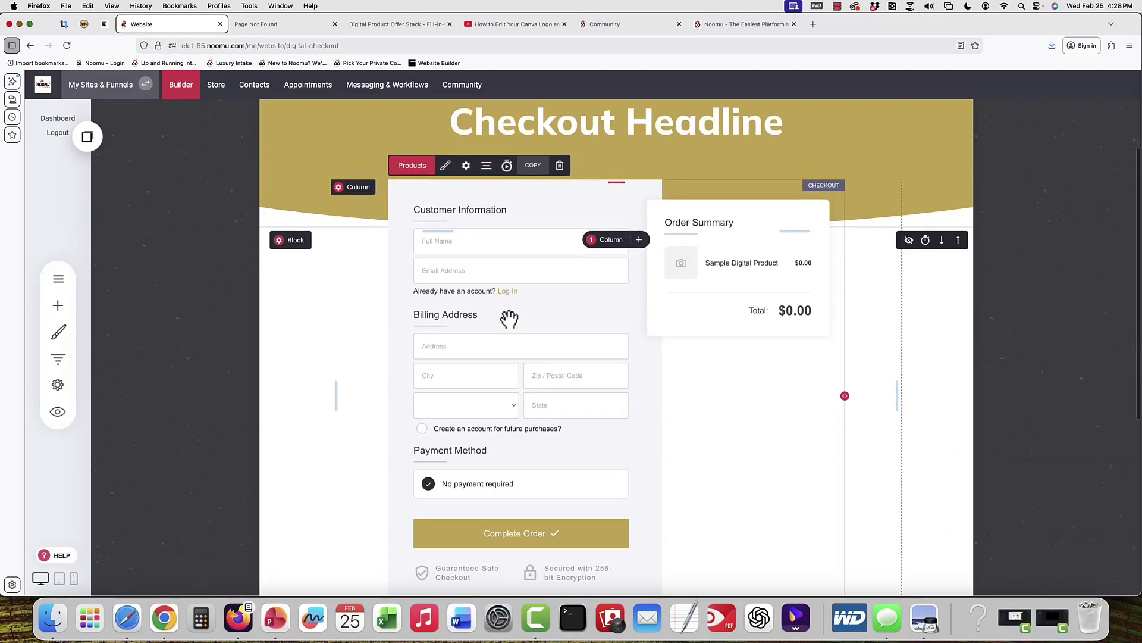
Inspect the main product selection in the checkout form's product settings and cancel out of the product list
click(413, 165)
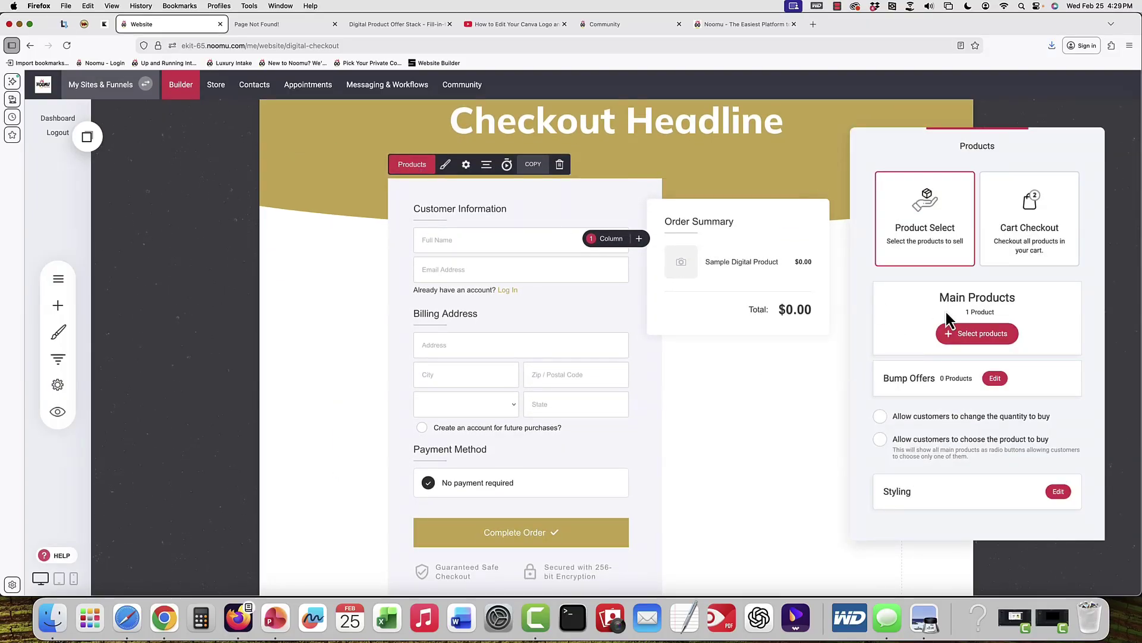
click(995, 334)
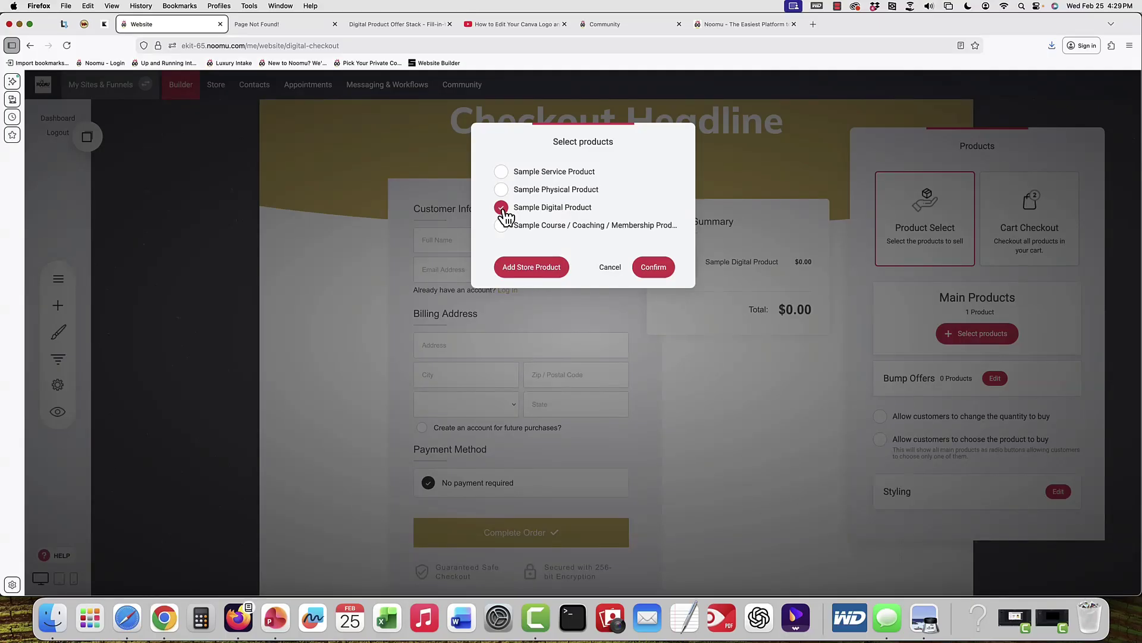
click(613, 274)
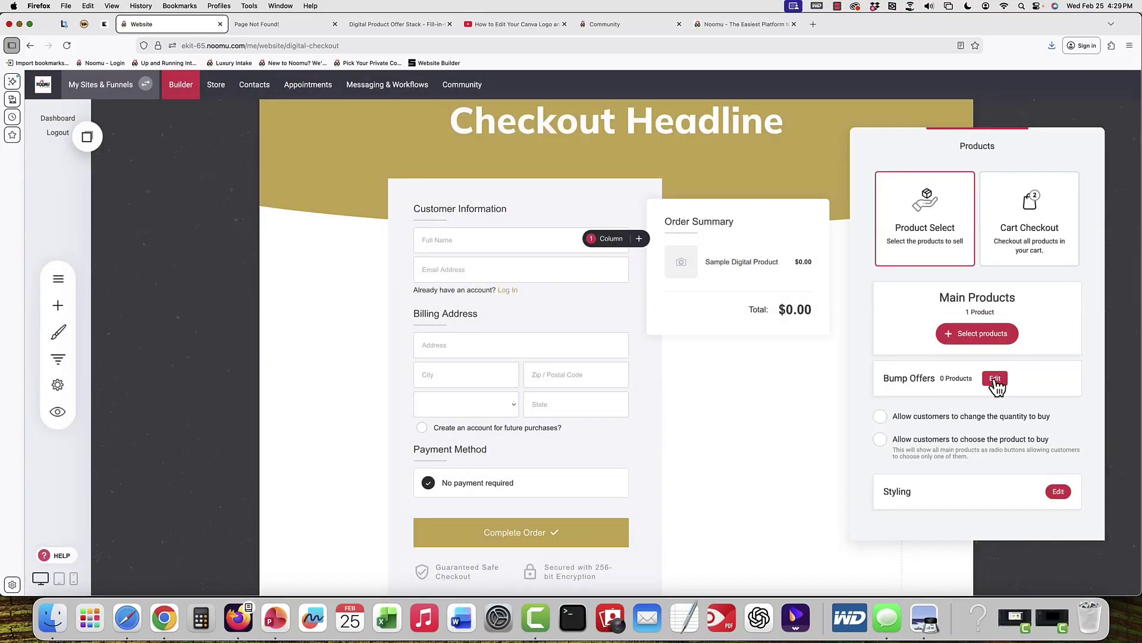
Look at the checkout form's bump offer and styling options, then close its settings
click(995, 379)
click(994, 378)
click(989, 442)
click(989, 443)
click(1058, 492)
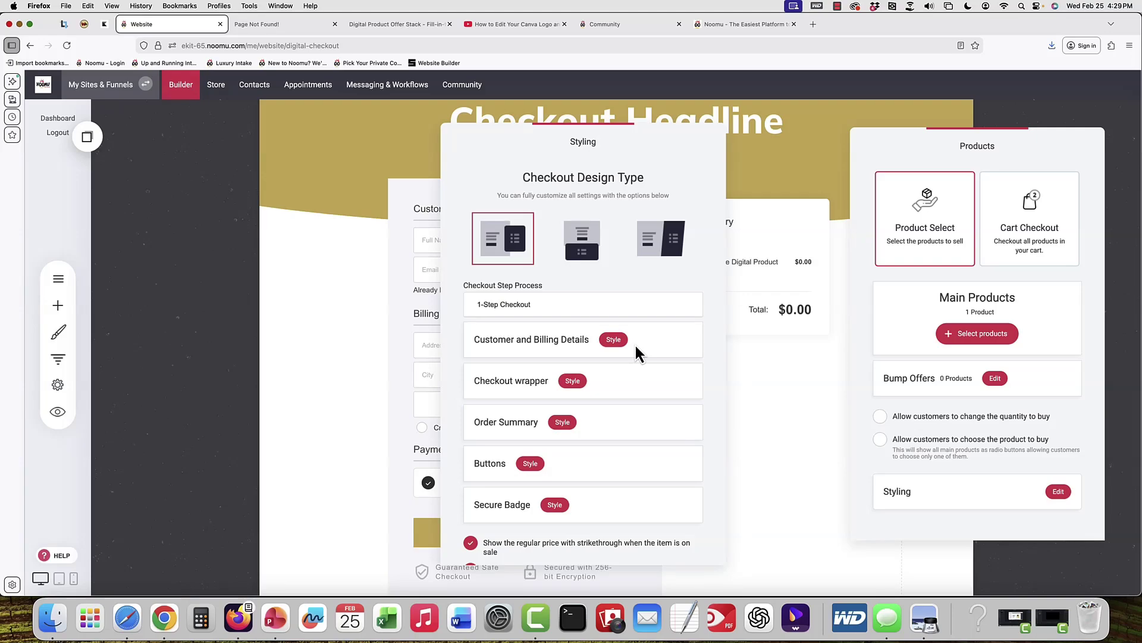
click(742, 448)
click(767, 402)
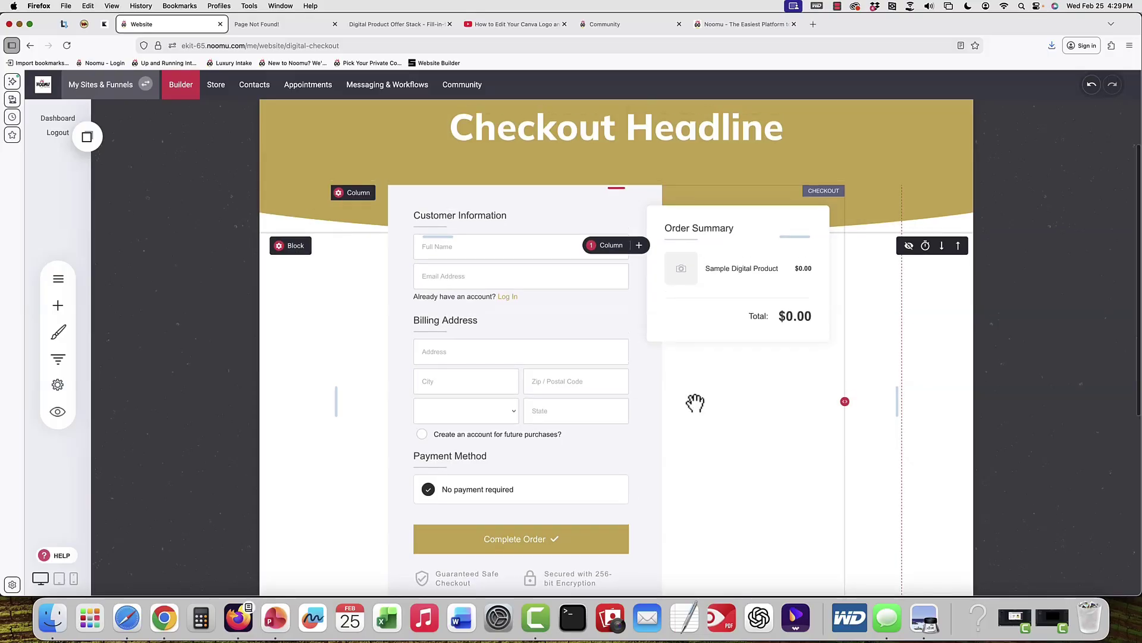
Review the checkout page from its headline and customer information fields down to the Complete Order button
scroll(694, 400, down, 2)
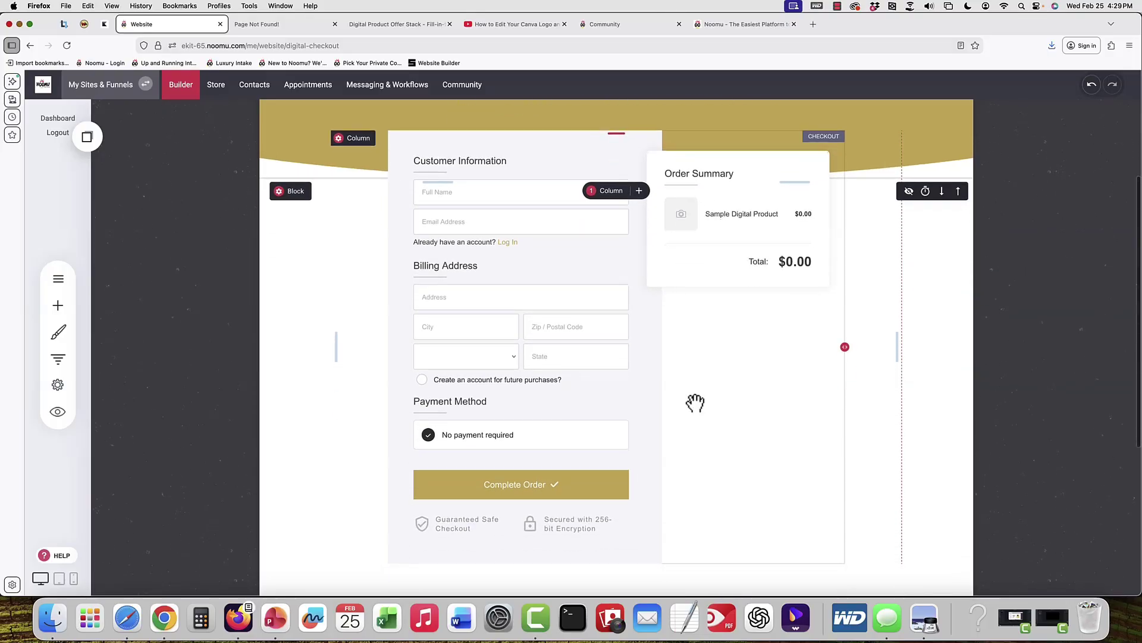
scroll(507, 355, up, 1)
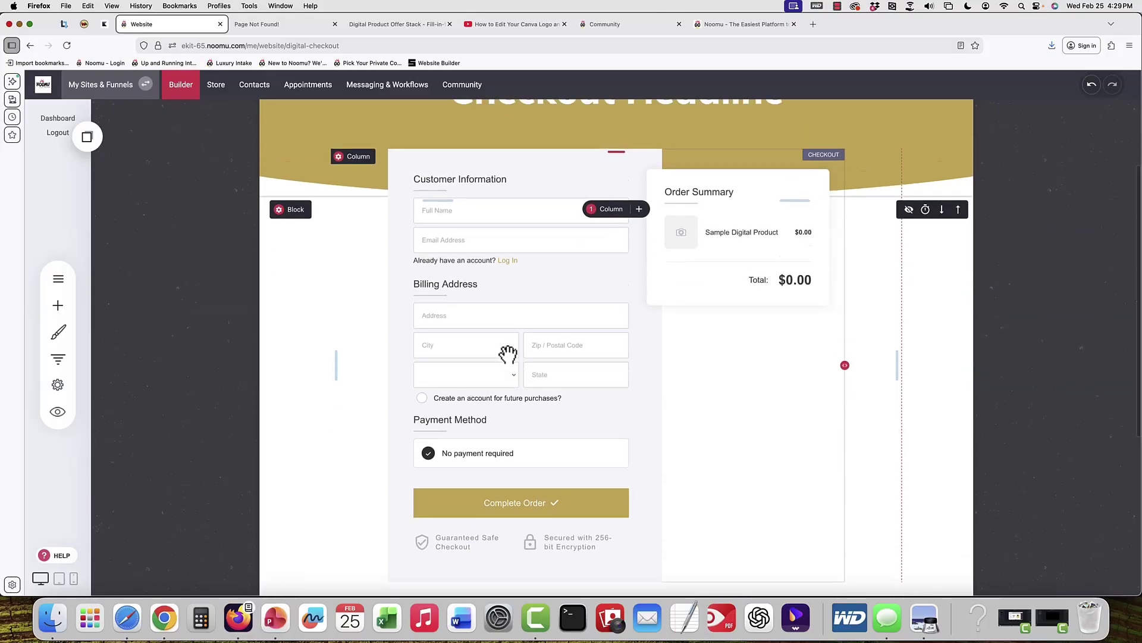
scroll(507, 355, up, 2)
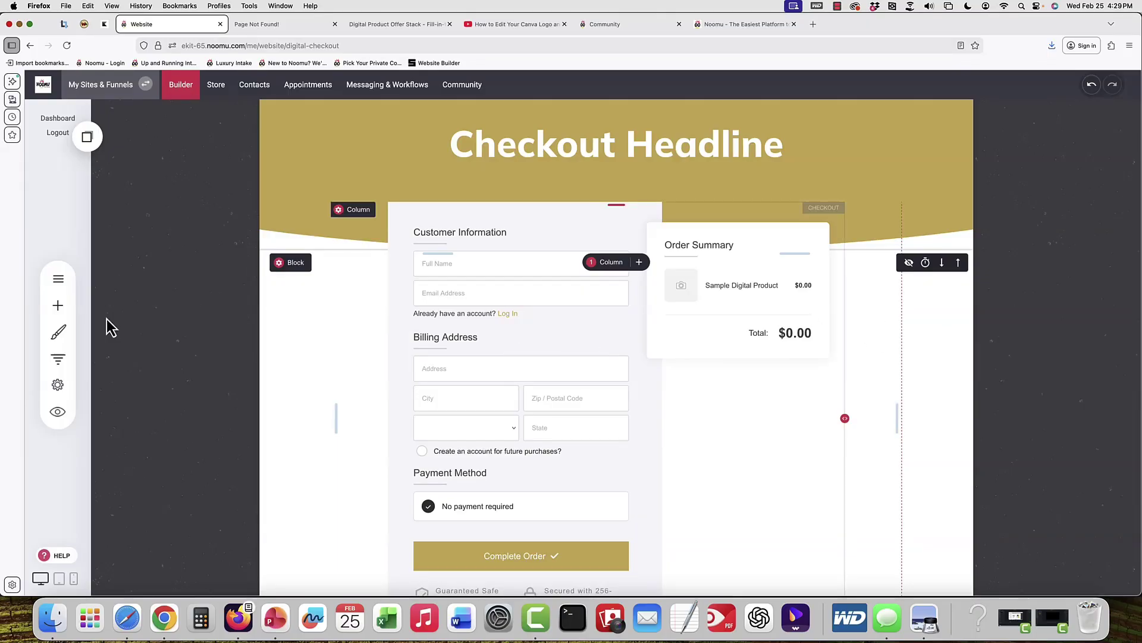
scroll(540, 340, down, 2)
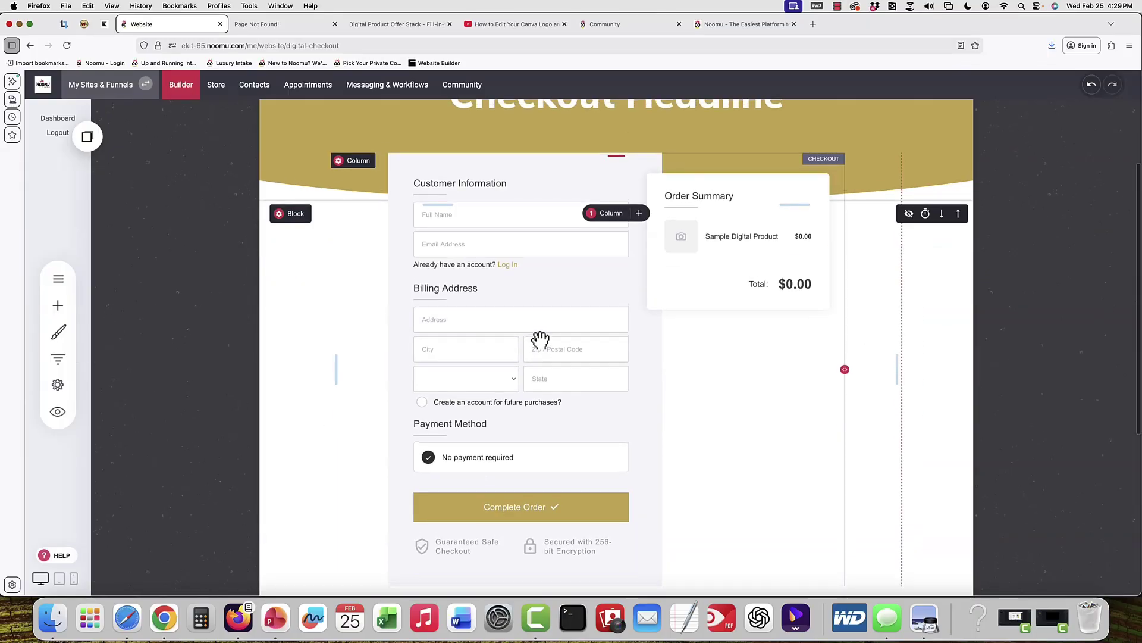
Open the Simple Digital Product Download page and examine the file link options of its Download Your Product button, cancelling without choosing a file
click(58, 279)
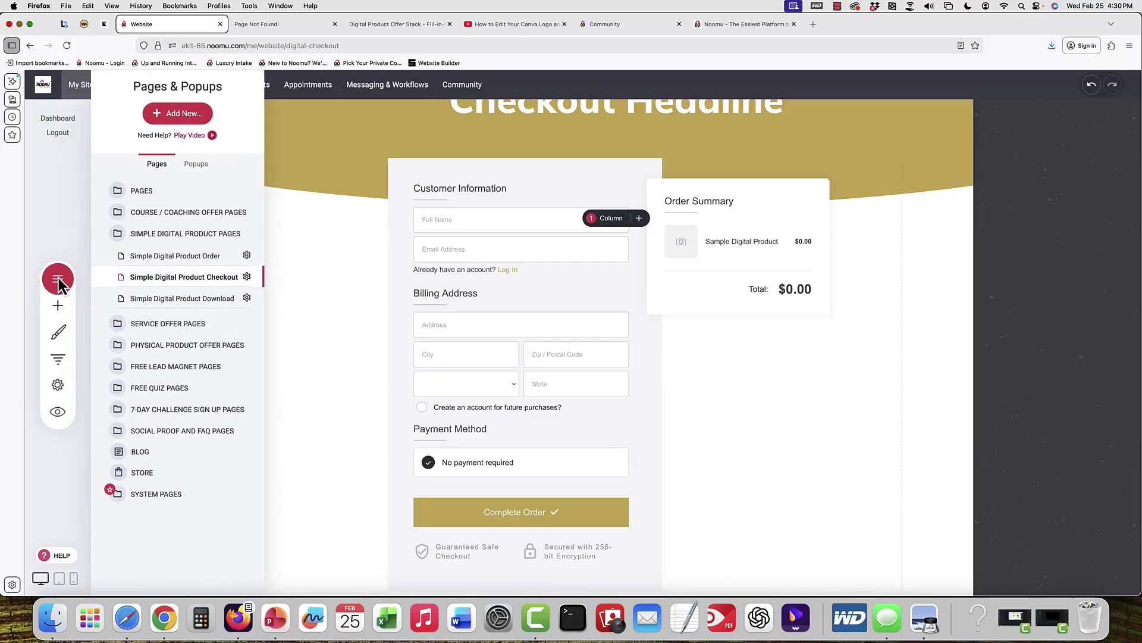
click(205, 302)
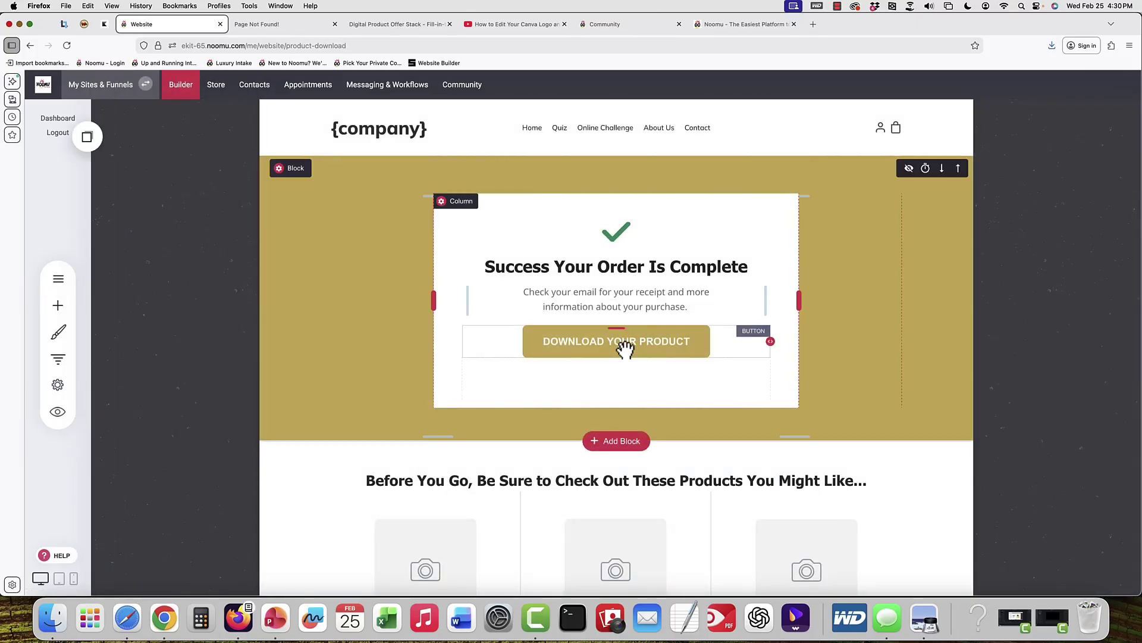
click(624, 348)
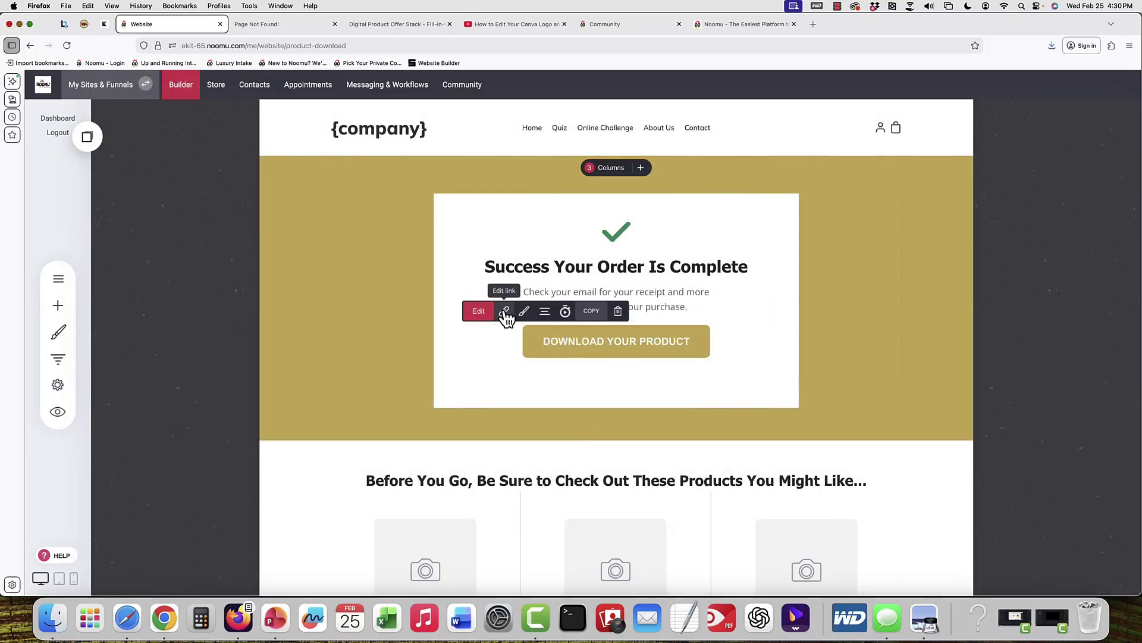
click(505, 312)
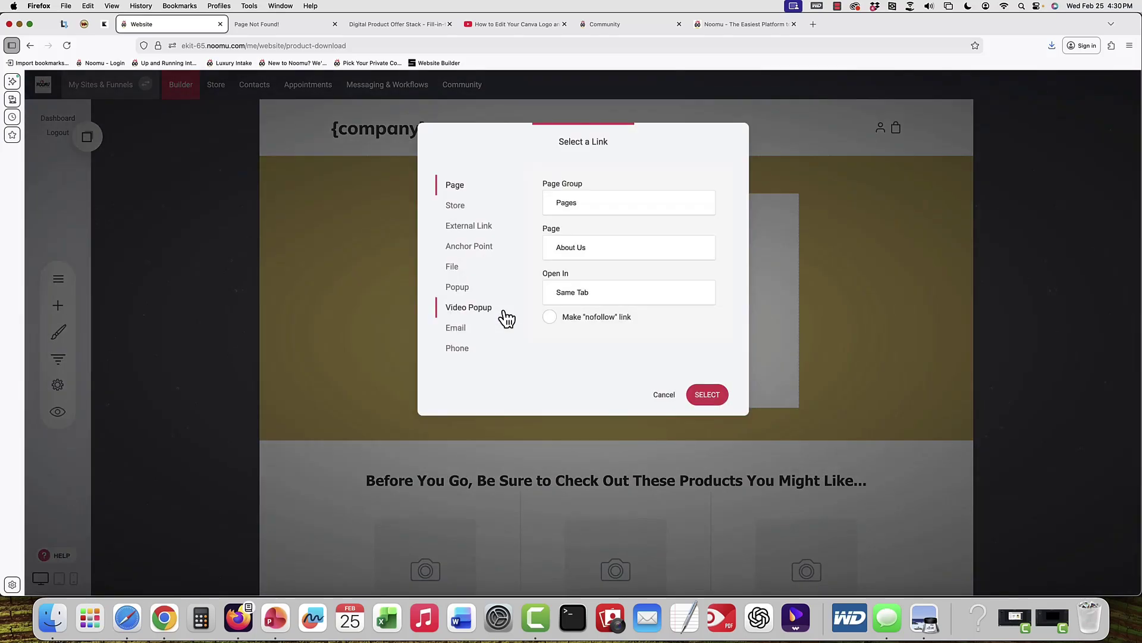
click(471, 273)
click(627, 253)
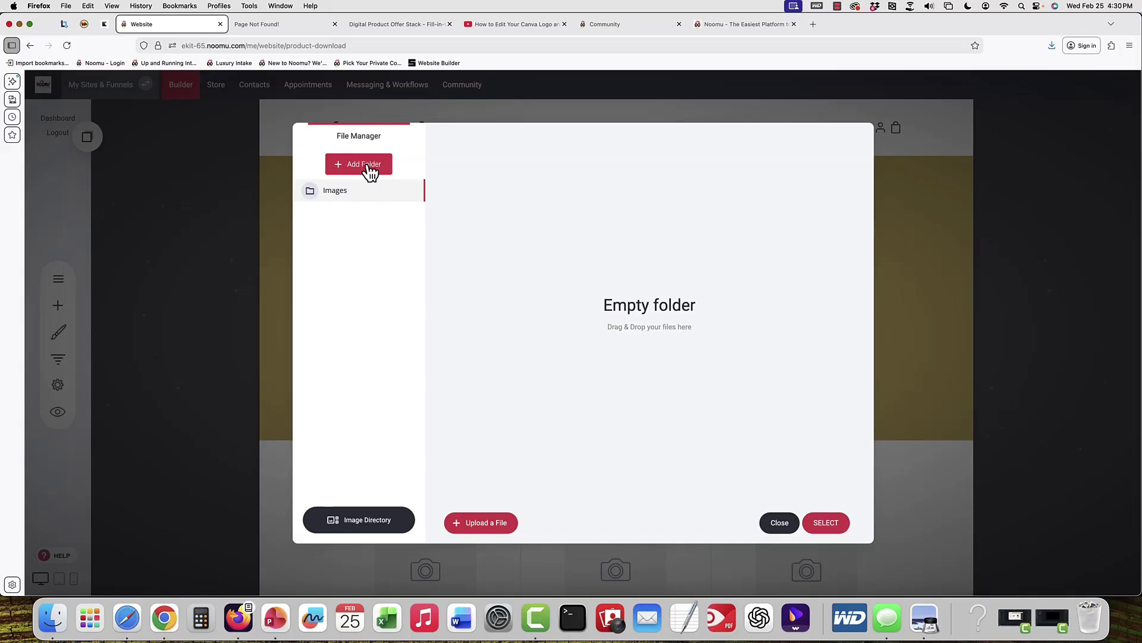
click(775, 522)
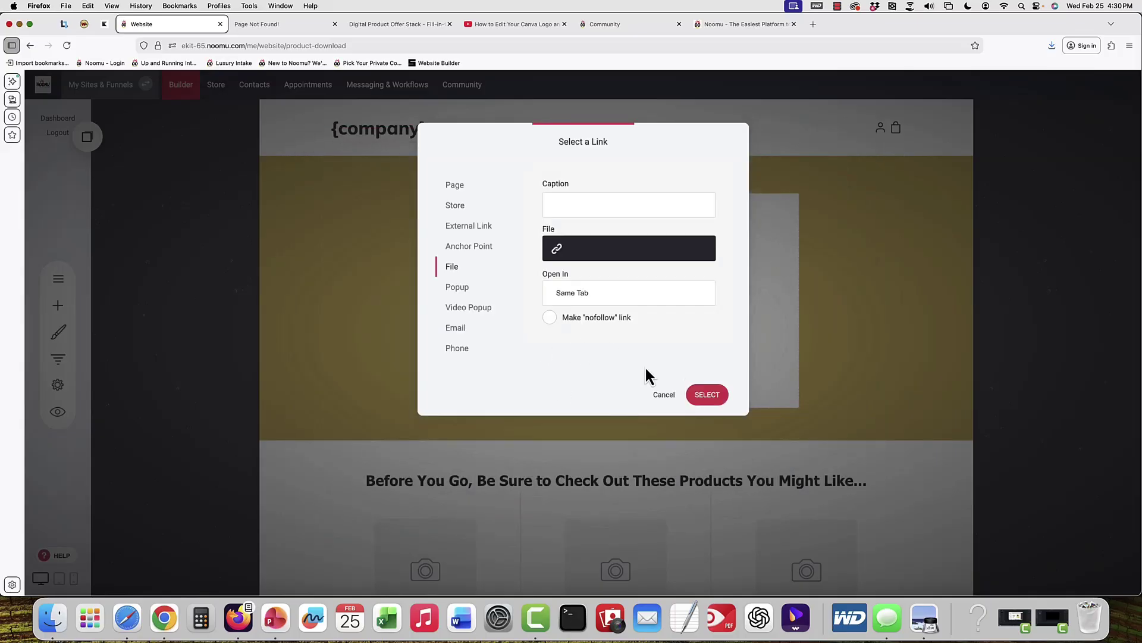
click(671, 402)
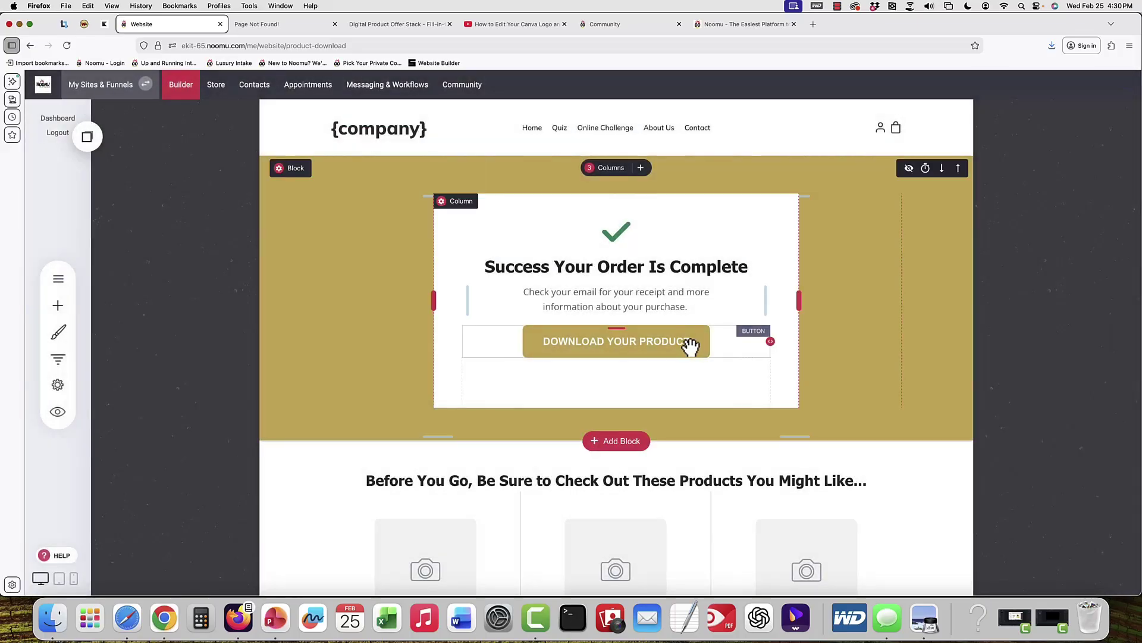
Check the product feed settings under the download page's recommended-products heading and return to the page's beginning
scroll(687, 348, down, 3)
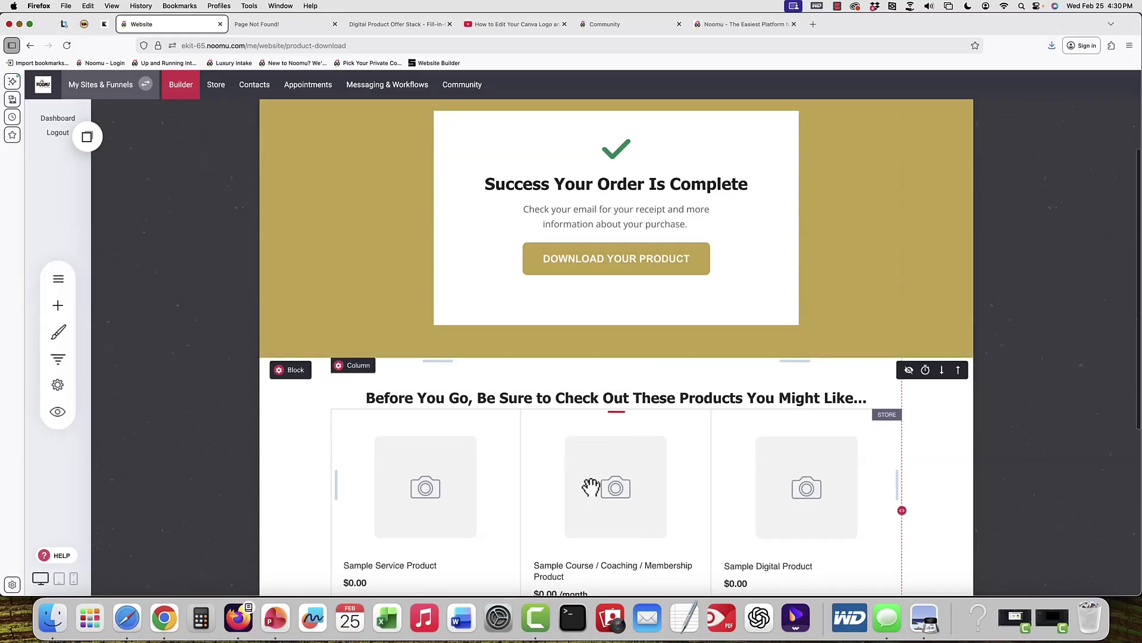
click(591, 486)
click(348, 402)
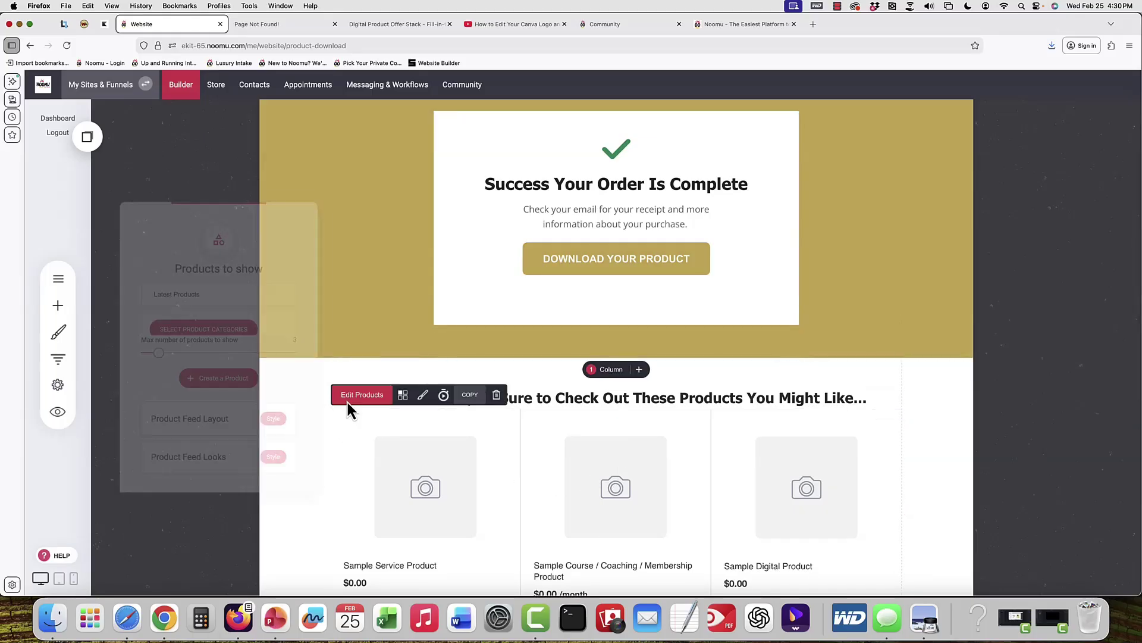
click(526, 472)
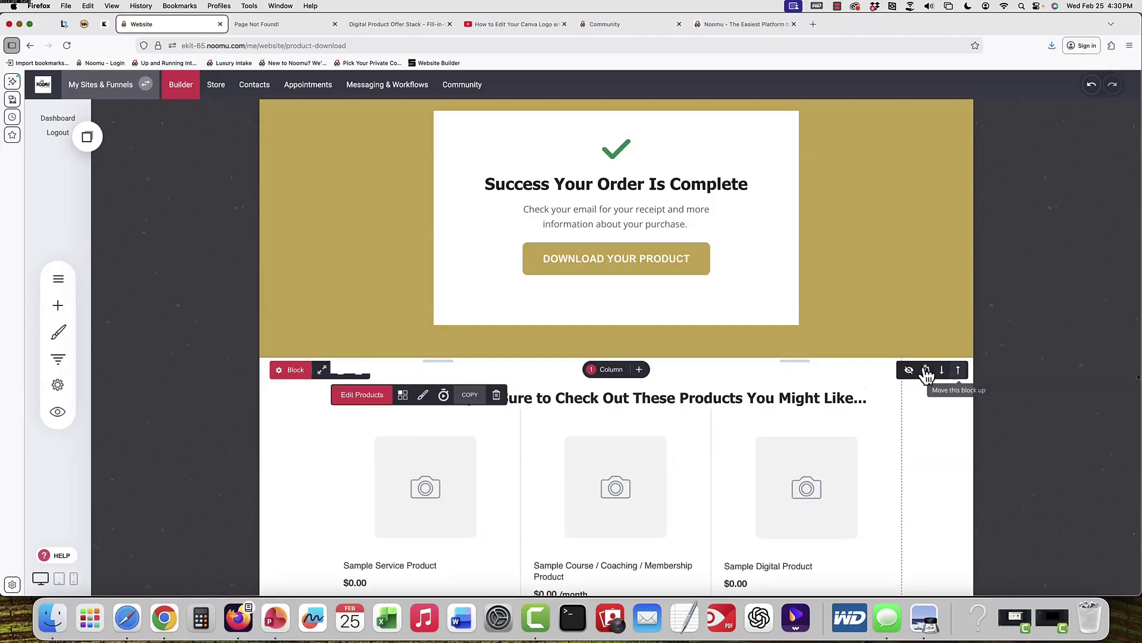
scroll(900, 392, up, 2)
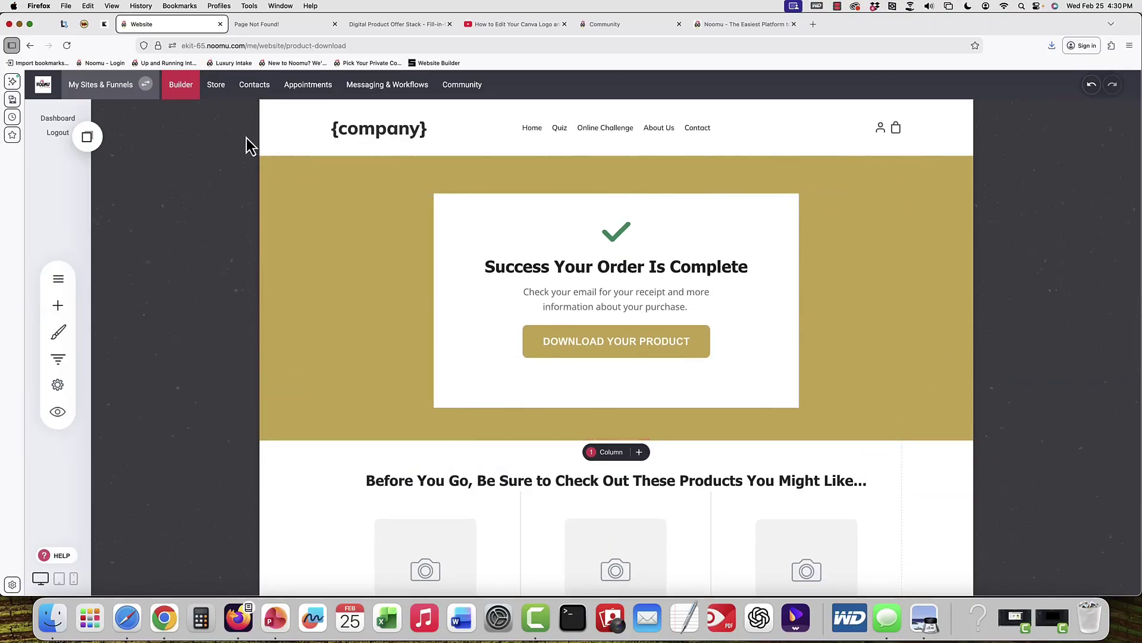
Open the store's settings and look through the store details, general, shipping and tax sections
click(217, 94)
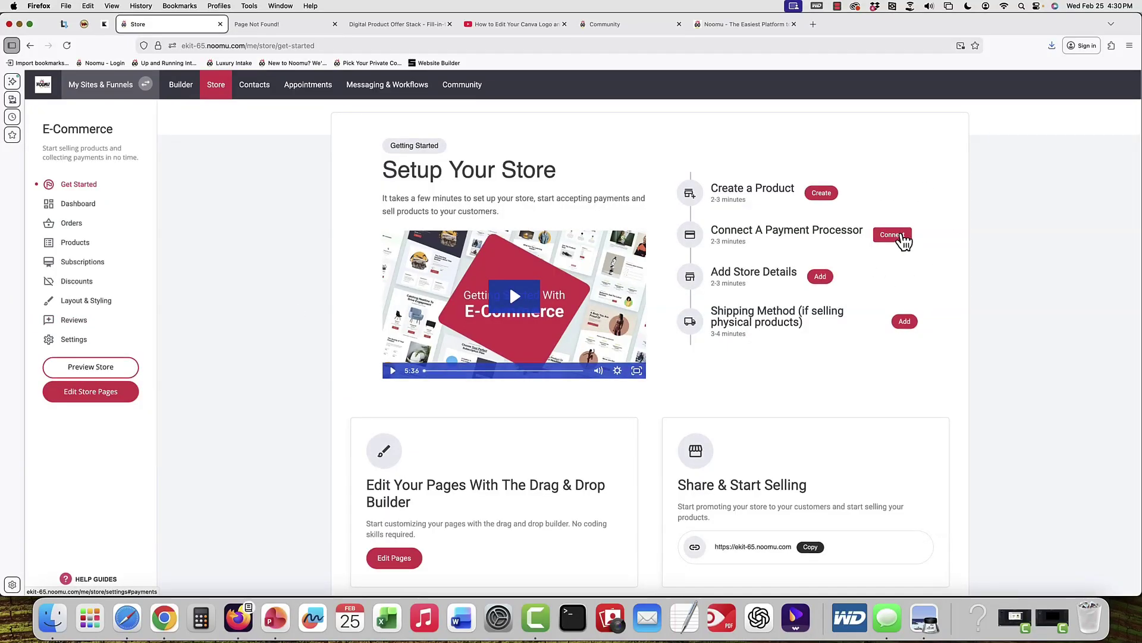
click(70, 348)
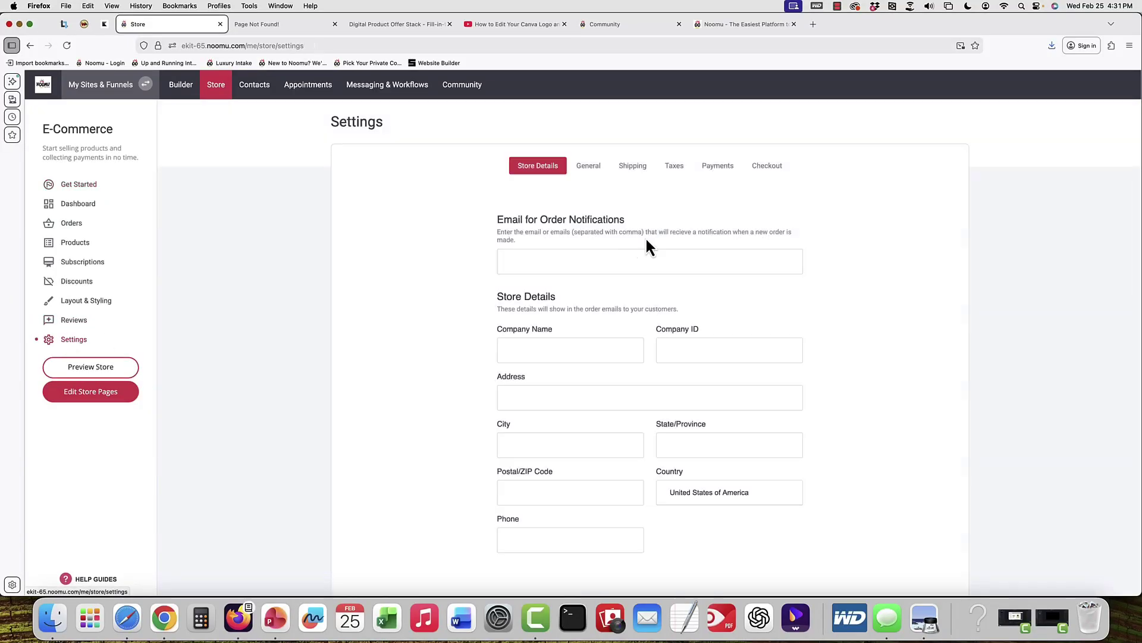
click(591, 167)
click(634, 167)
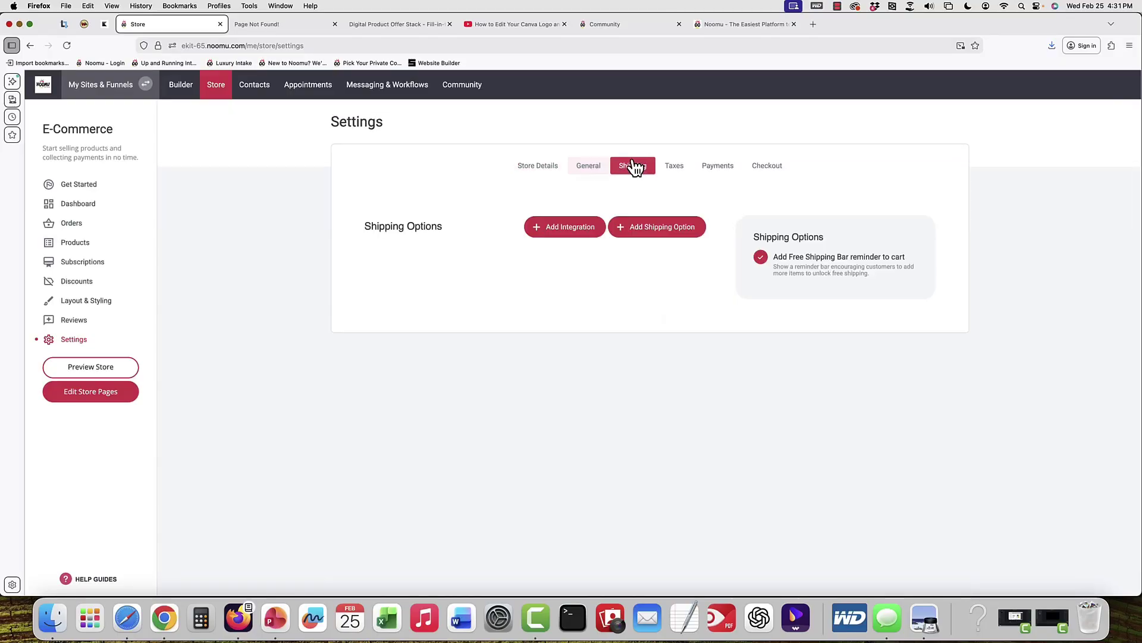
click(676, 167)
Examine the available payment providers in the store's payment settings, then view the checkout policy fields
click(716, 168)
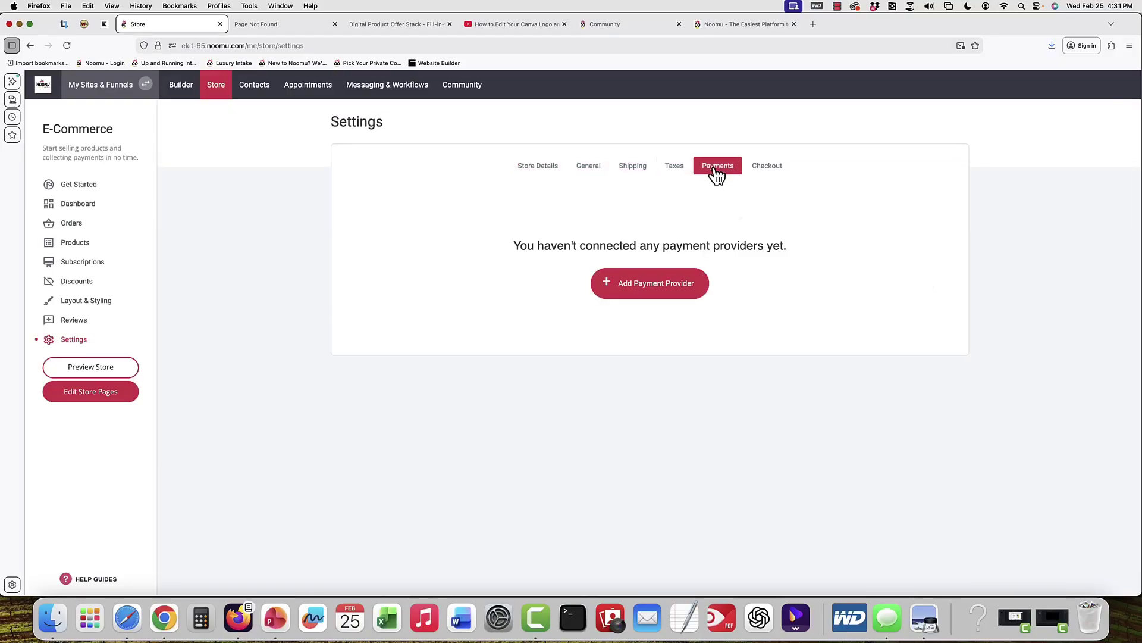
click(673, 294)
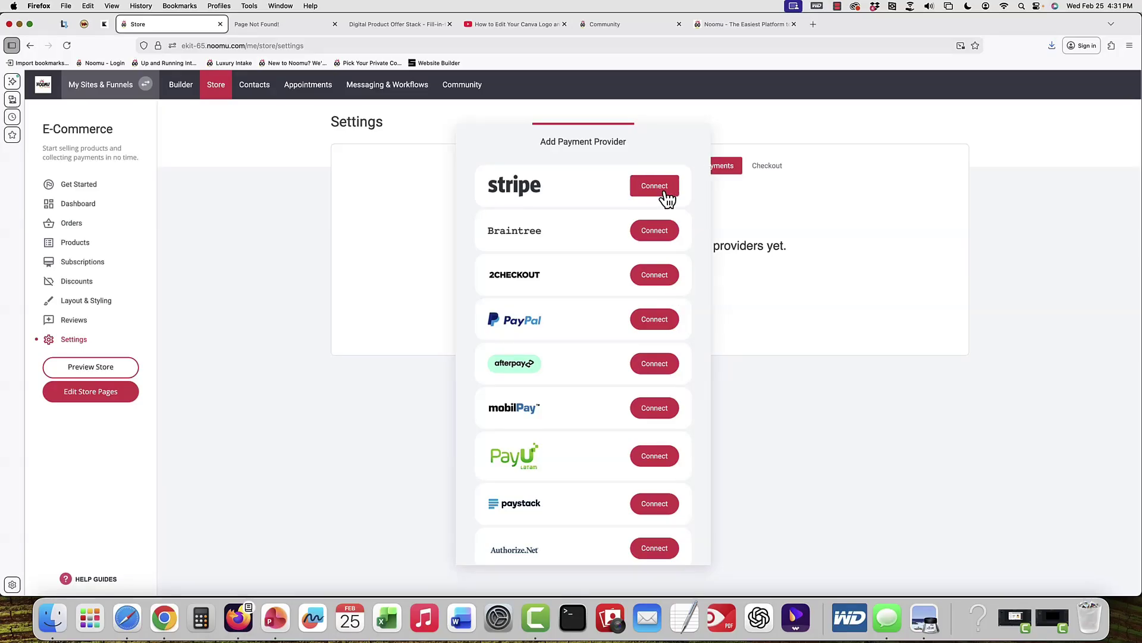
right_click(772, 219)
click(714, 222)
click(773, 168)
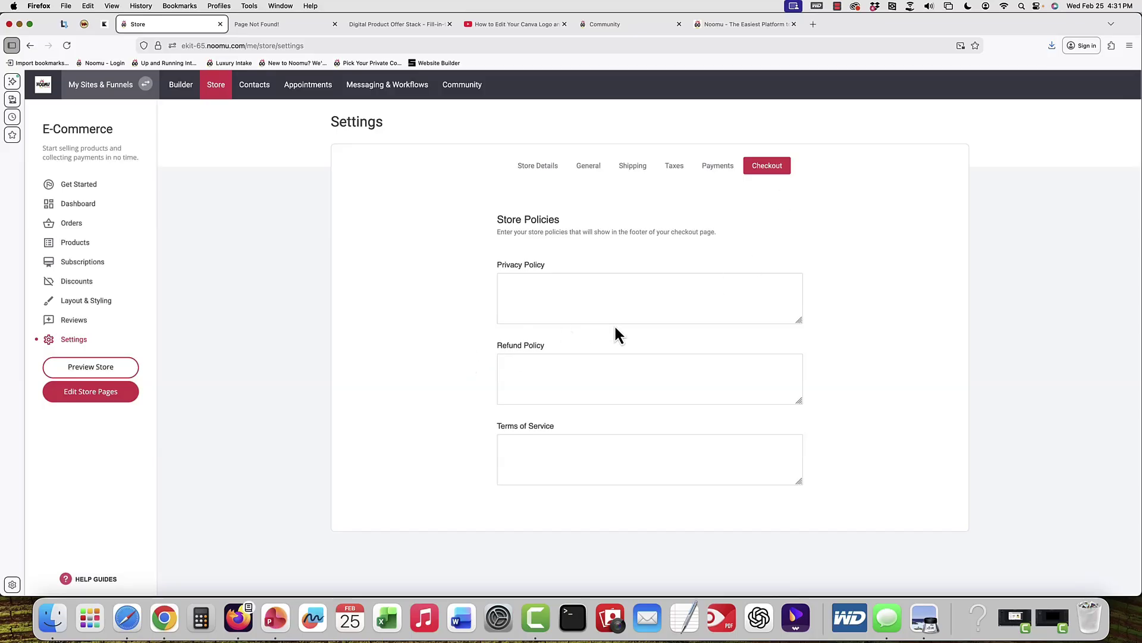
View the store's layout and styling options, then bring up its product list
click(85, 301)
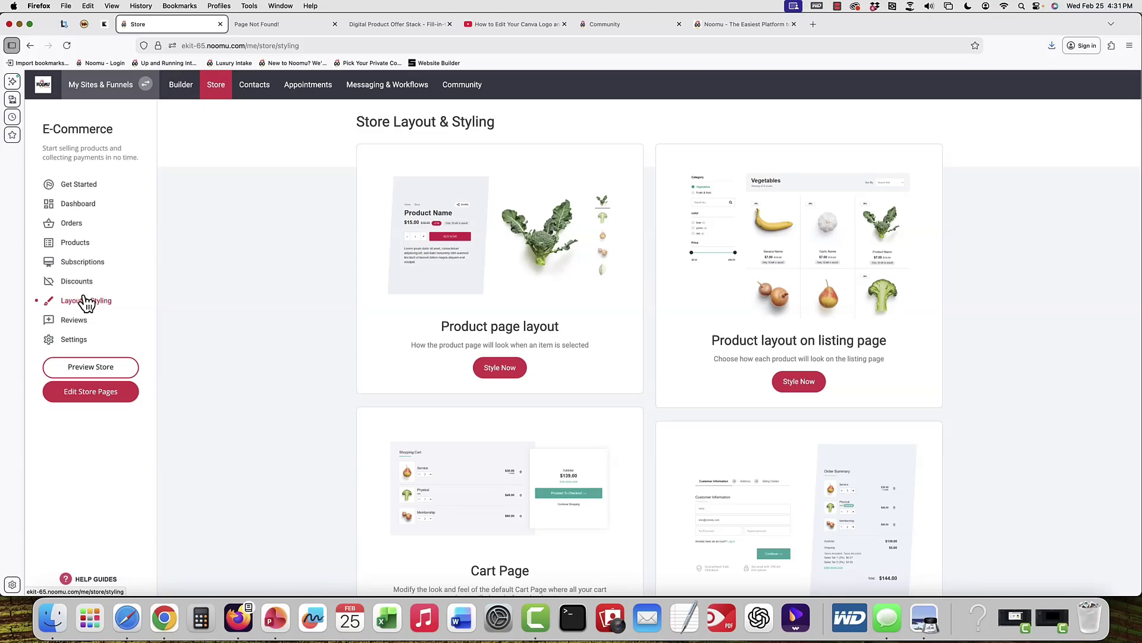
click(76, 244)
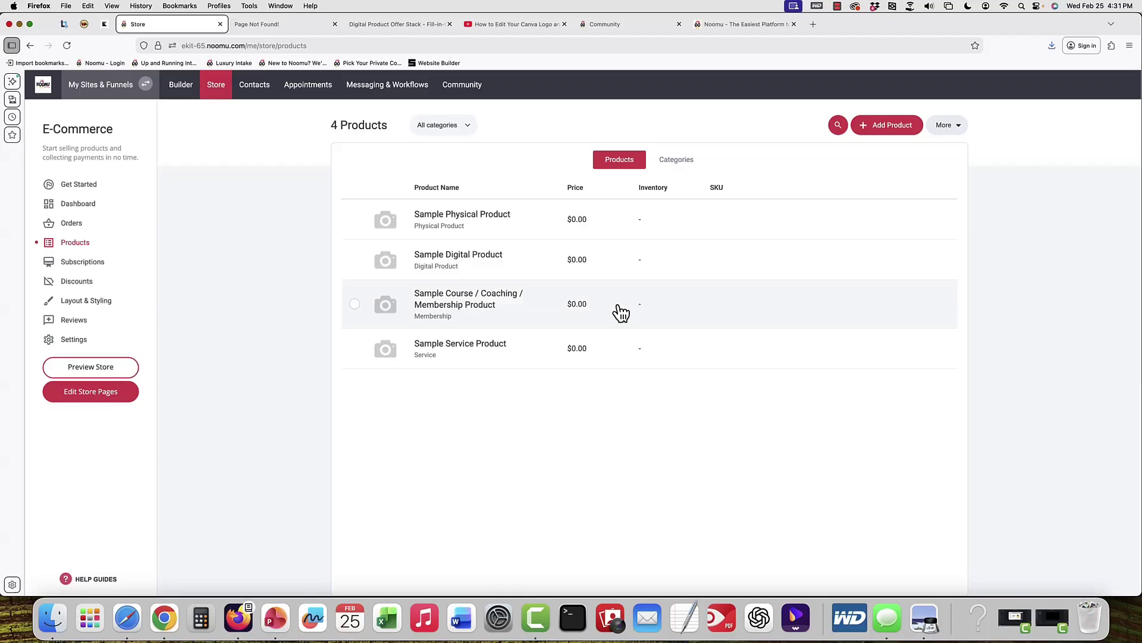
Open the Sample Digital Product and review its price, product type options and attached product file
click(459, 262)
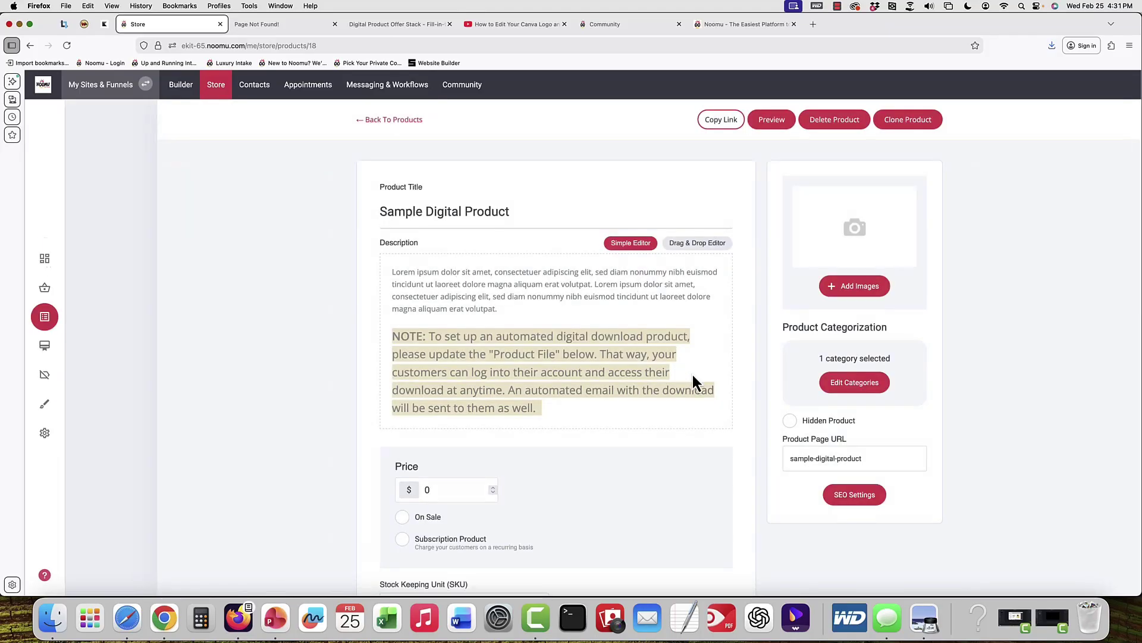
scroll(694, 383, down, 7)
scroll(692, 373, down, 2)
scroll(691, 373, up, 2)
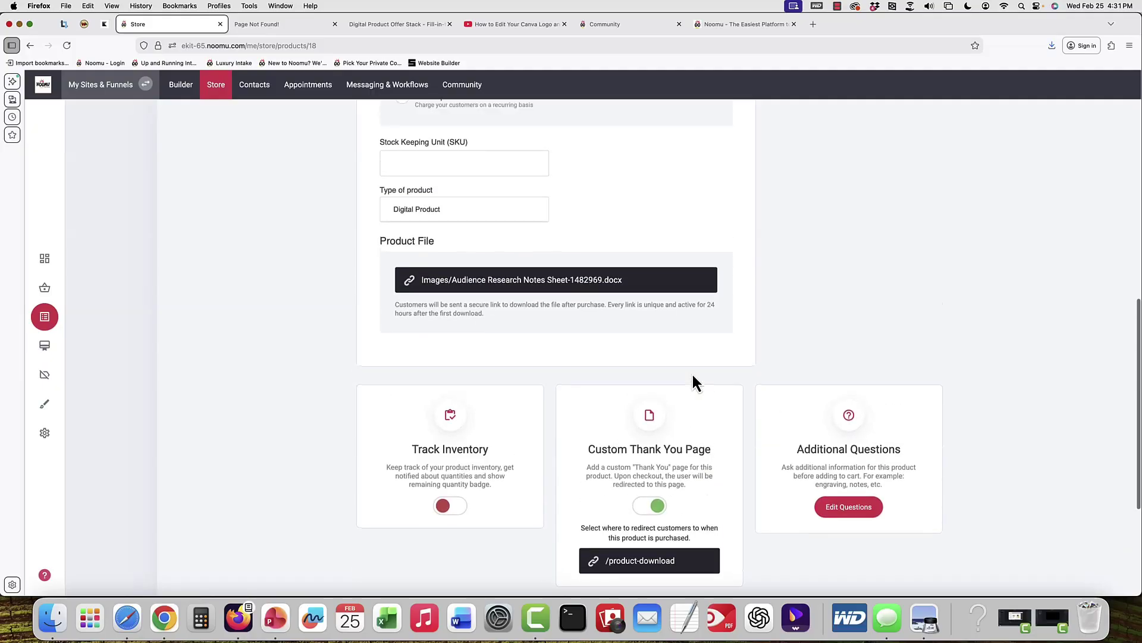
click(473, 218)
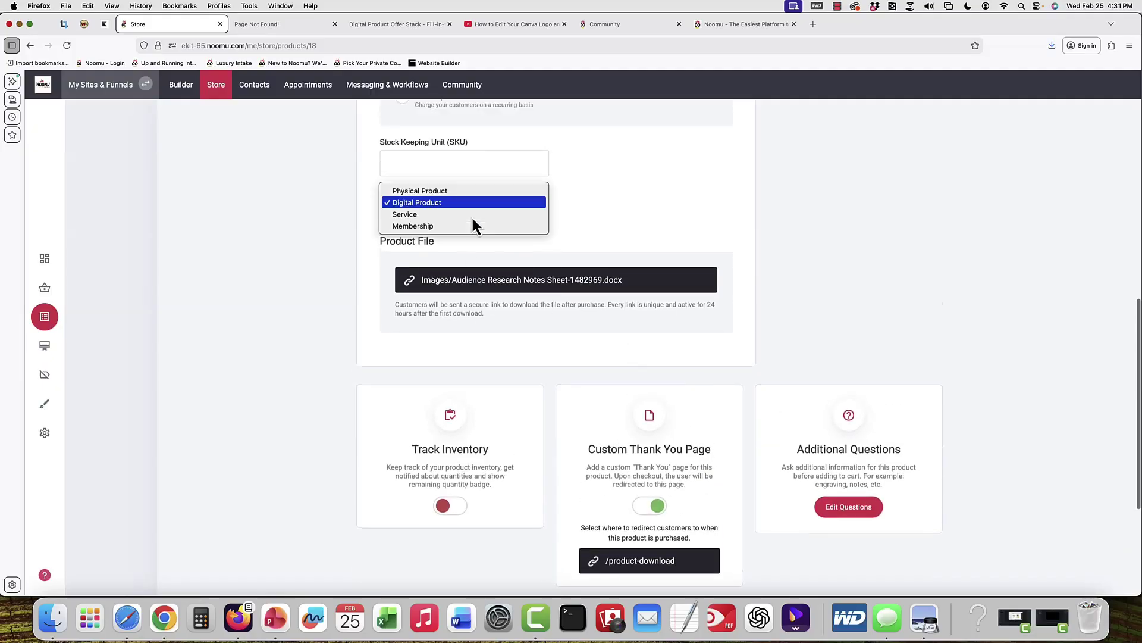
click(517, 209)
scroll(595, 289, up, 2)
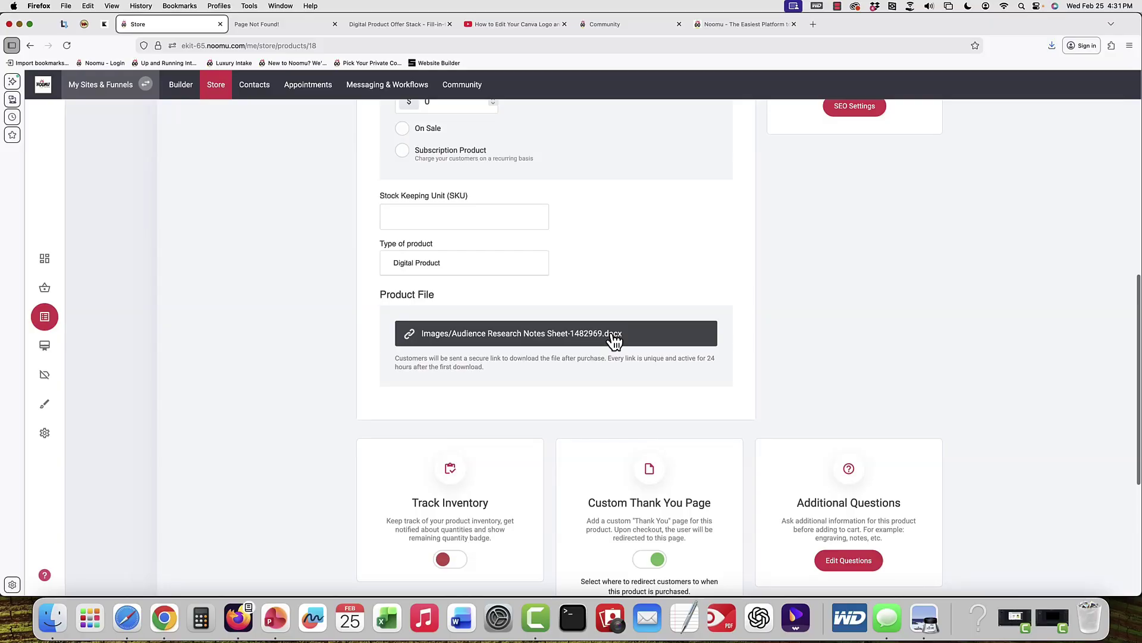
scroll(616, 344, up, 3)
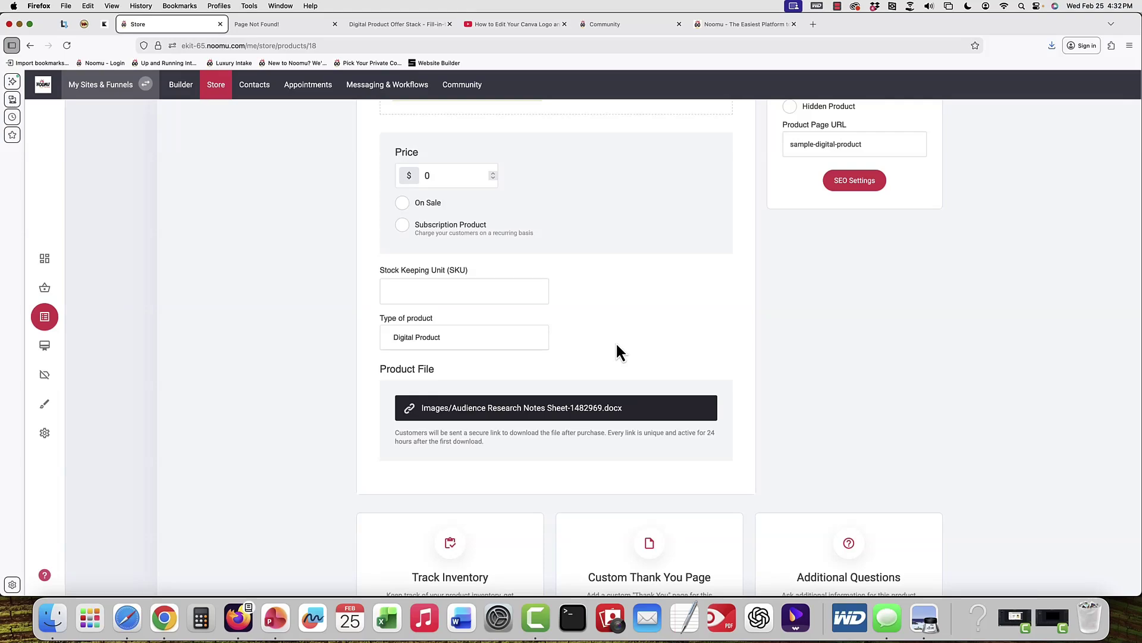
scroll(634, 353, up, 10)
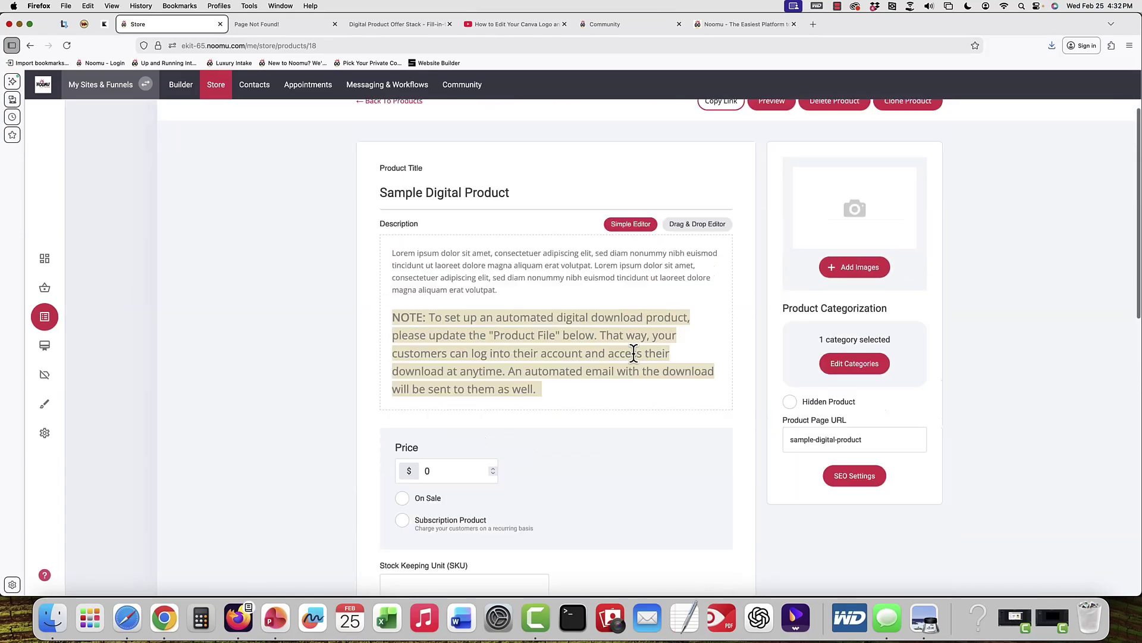
Examine the sample product's description editing and try the hidden-product option on and off
click(517, 280)
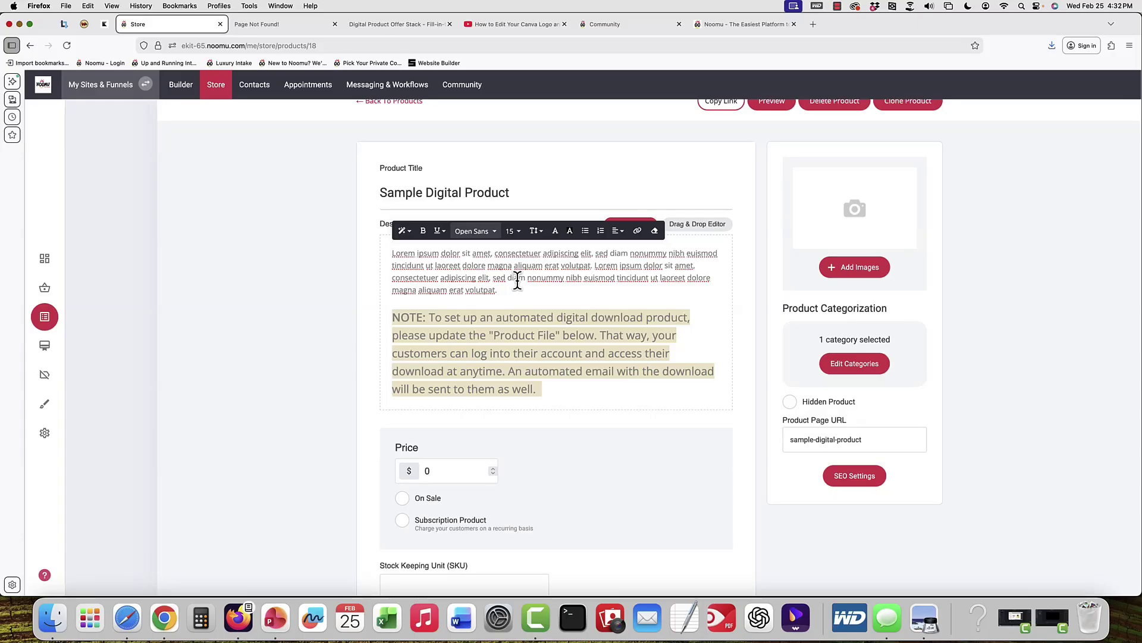
click(790, 402)
click(791, 403)
scroll(862, 220, up, 1)
click(1016, 297)
scroll(1016, 298, down, 5)
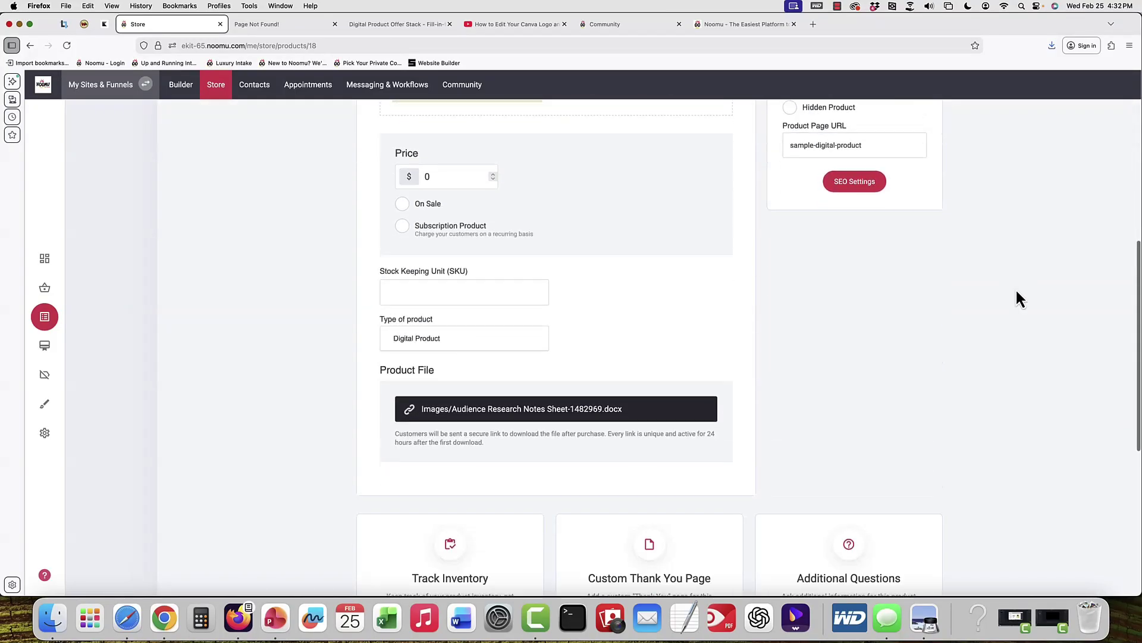
Check the product's custom thank-you page and customer tag settings, then return to the beginning of the product details
scroll(1016, 292, down, 5)
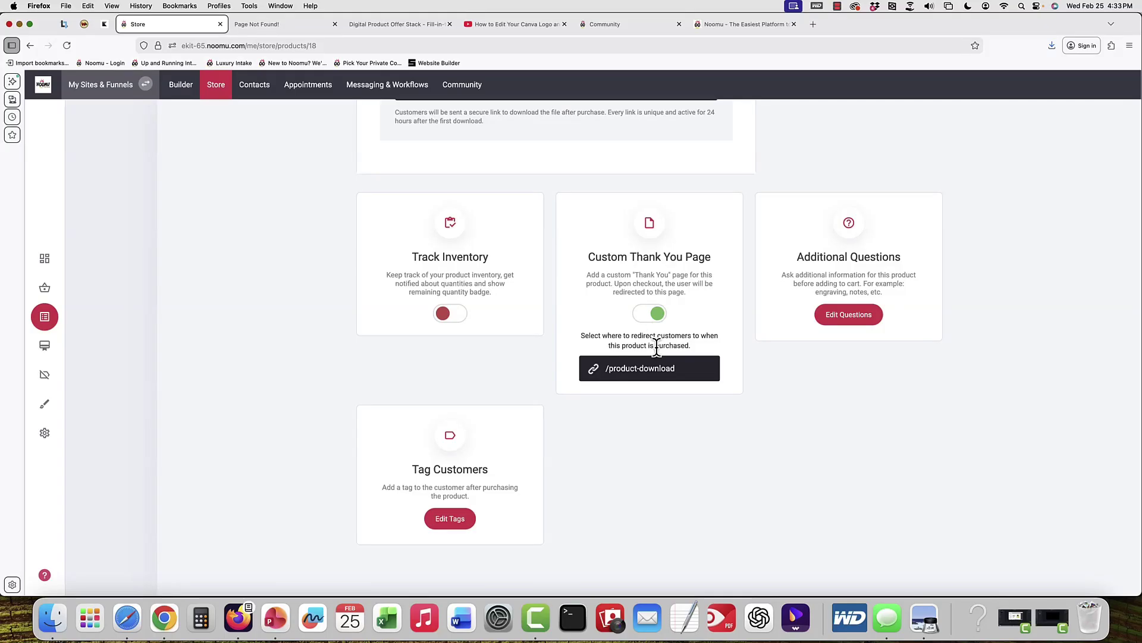
click(461, 520)
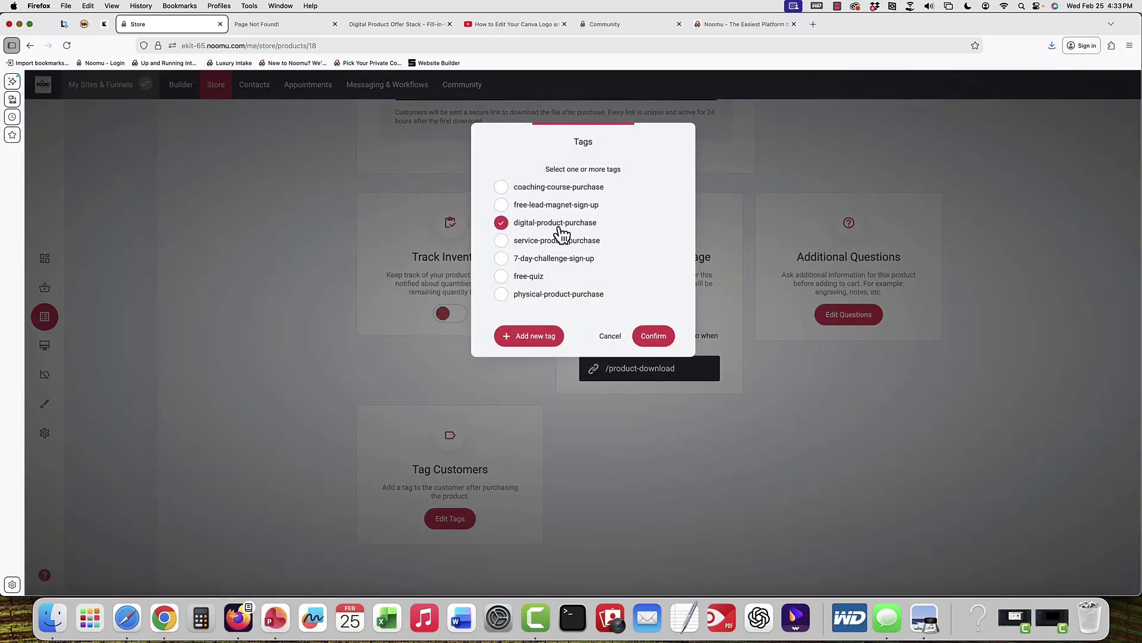
click(609, 336)
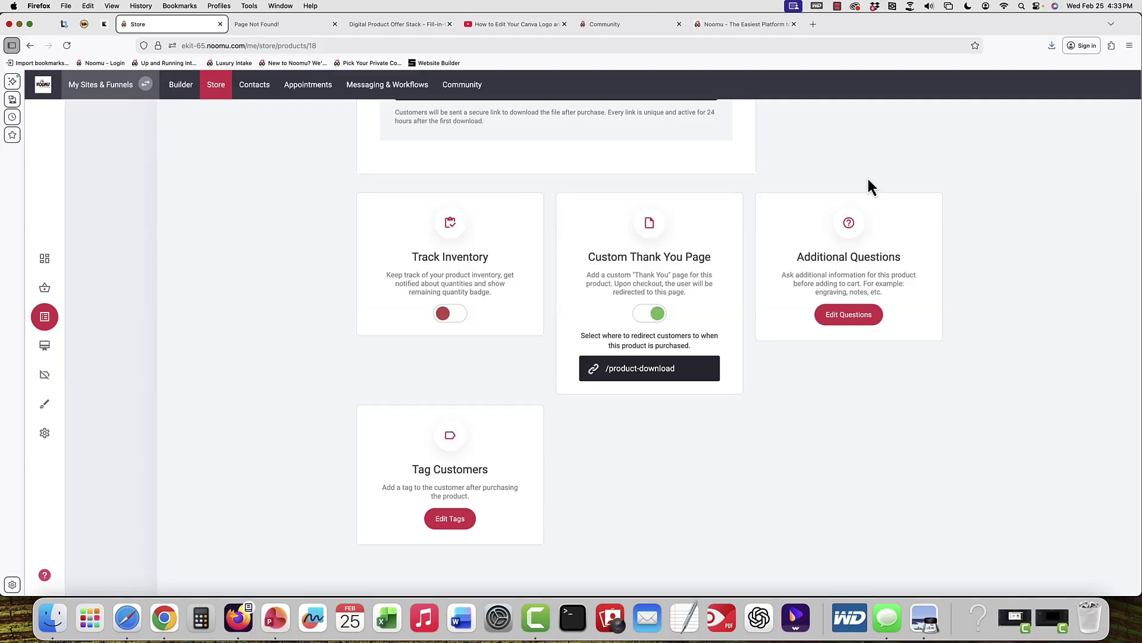
scroll(868, 180, up, 5)
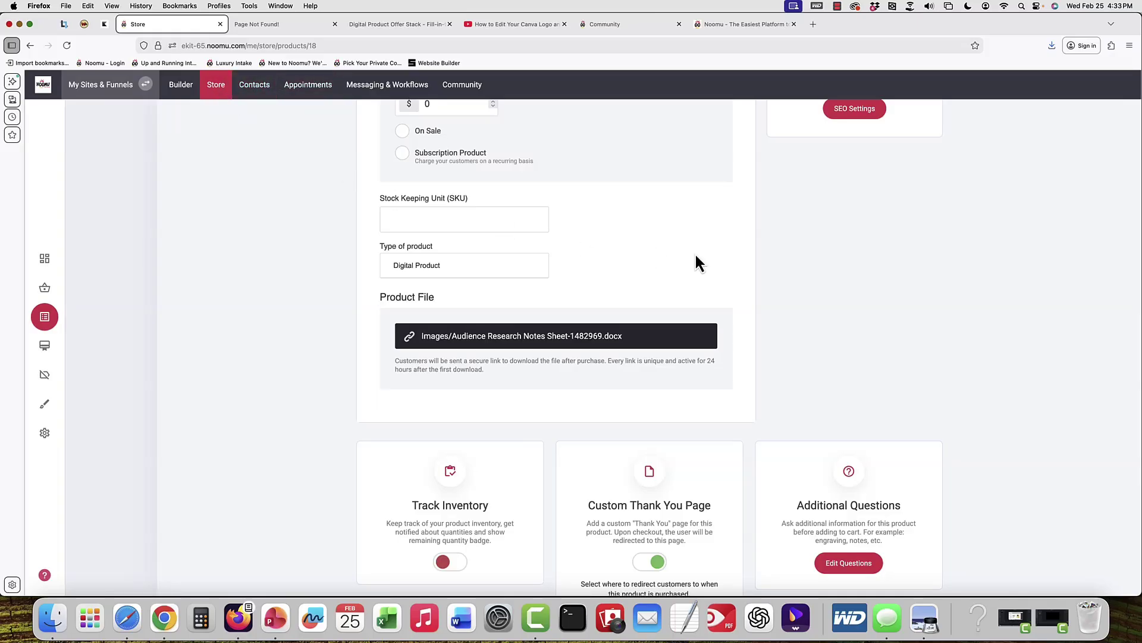
scroll(658, 254, up, 7)
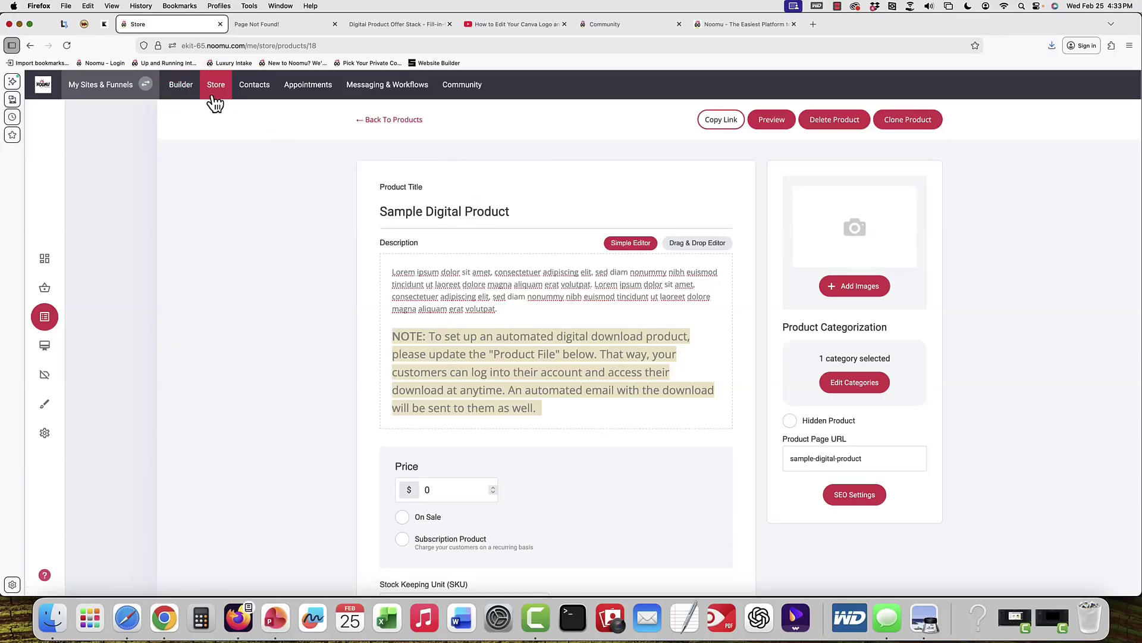
Return to the site builder and open the Simple Digital Product Order page from the simple digital product pages group
click(176, 89)
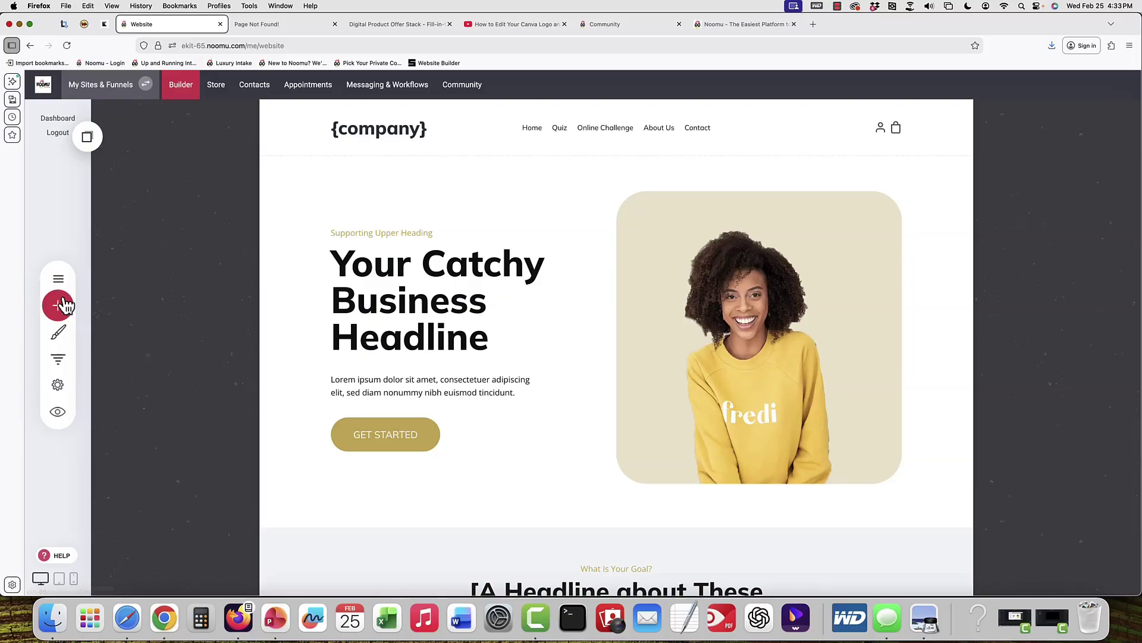
click(58, 279)
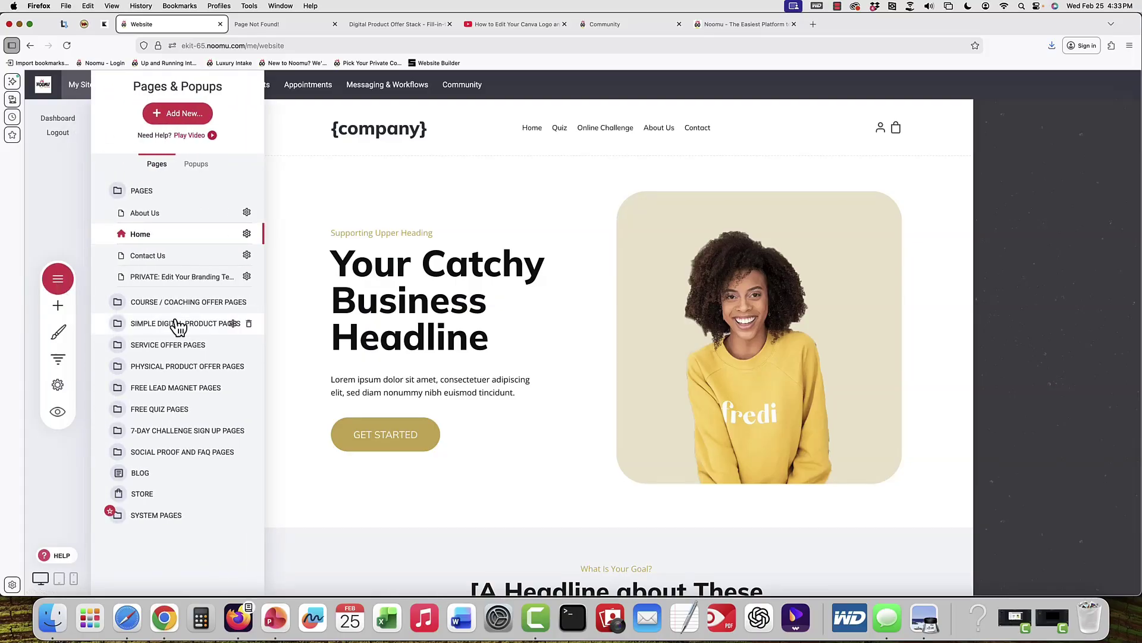
click(179, 323)
click(173, 257)
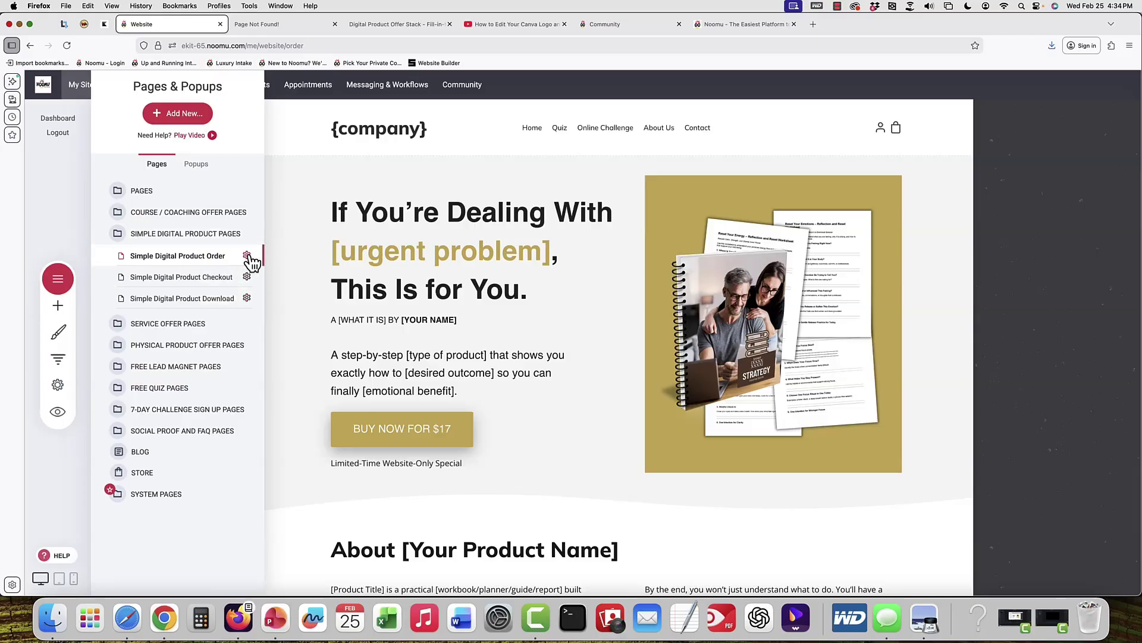
Look through the page info and SEO info settings of the Simple Digital Product Order page, then close them without saving
click(247, 300)
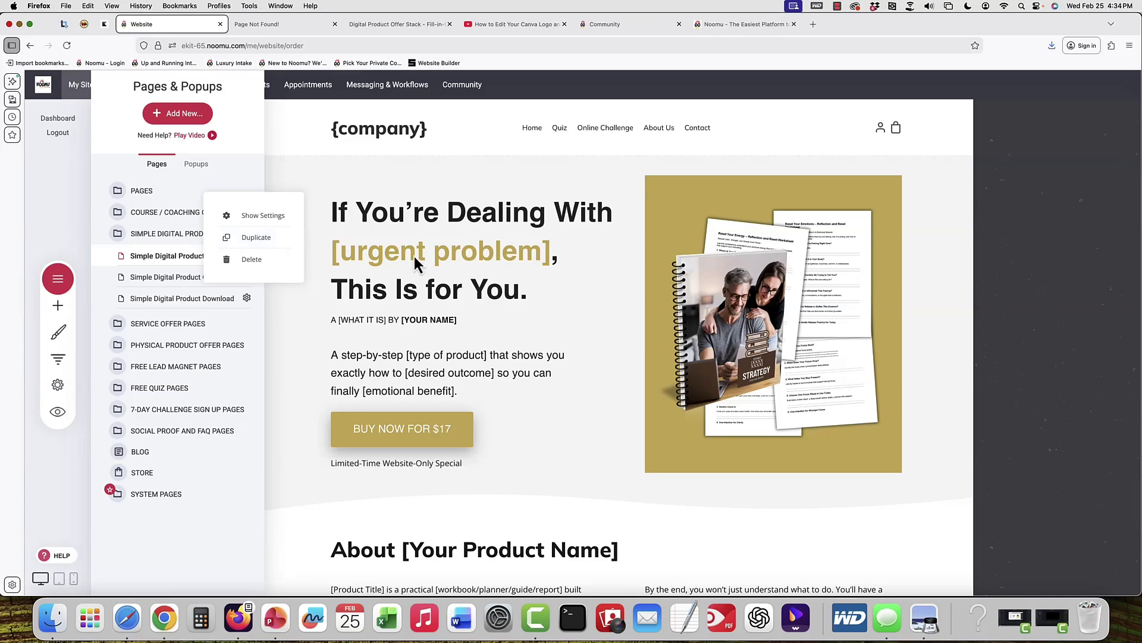
click(407, 301)
click(51, 281)
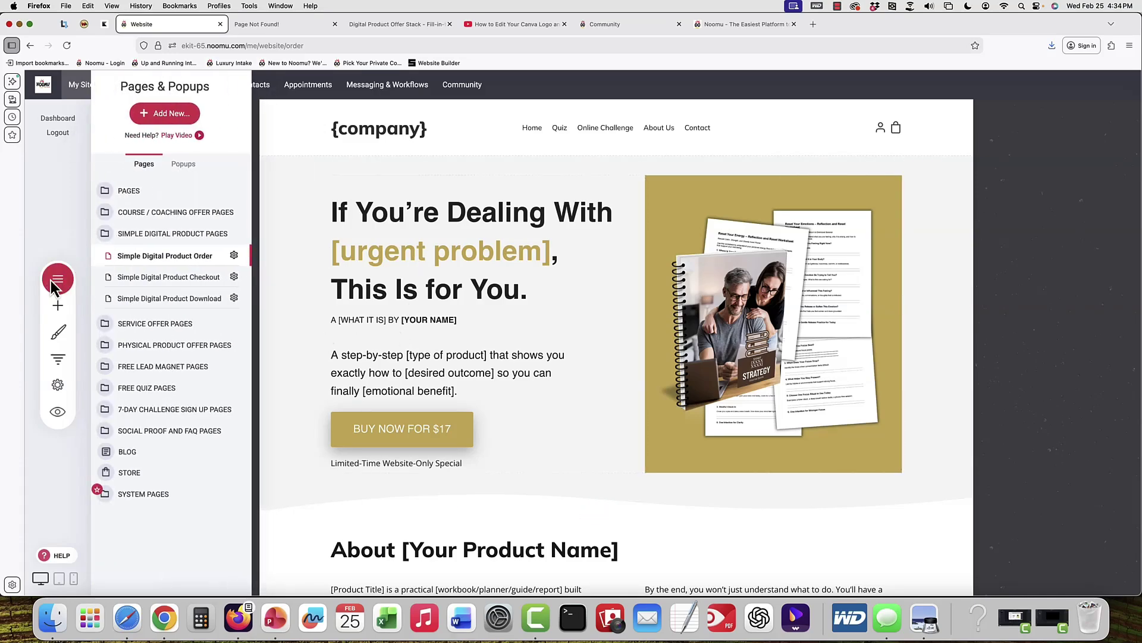
click(247, 256)
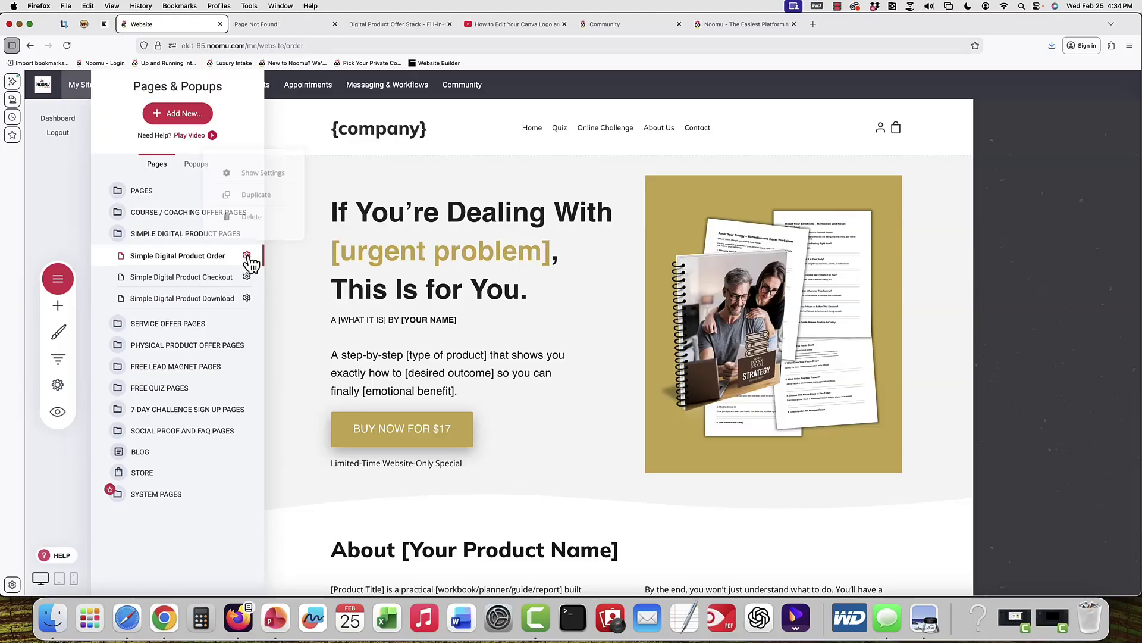
click(262, 178)
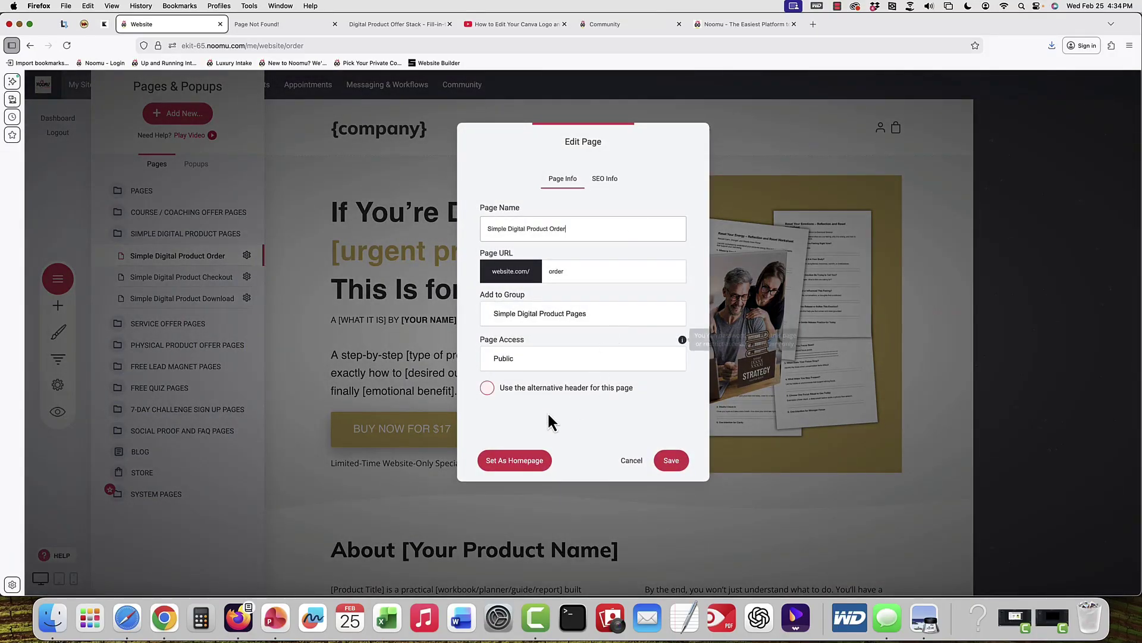
triple_click(608, 227)
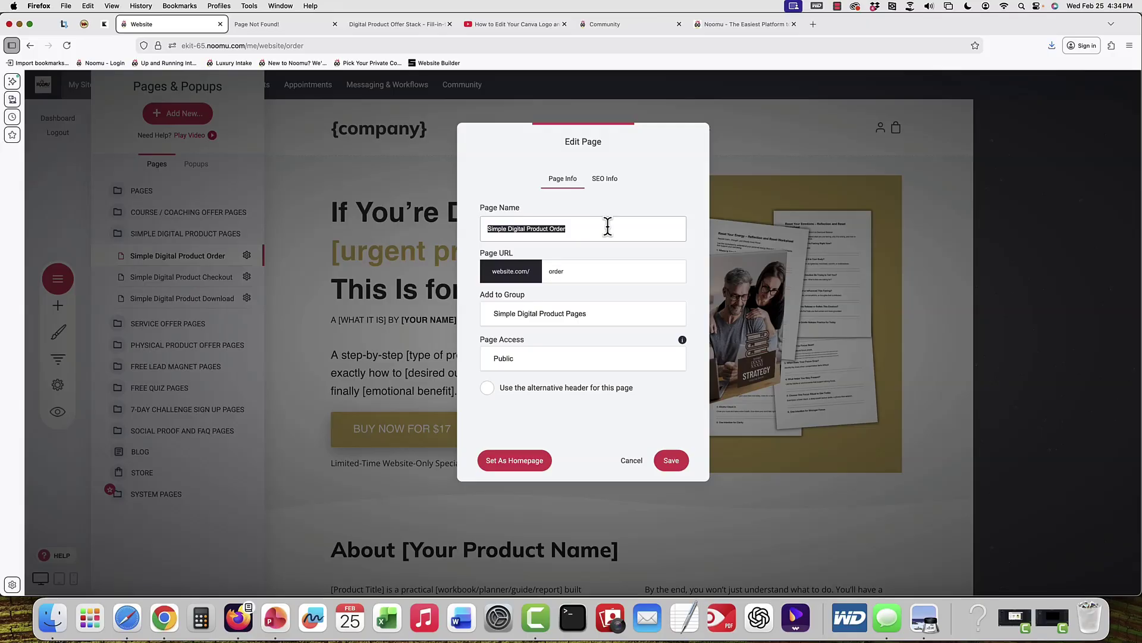
click(606, 182)
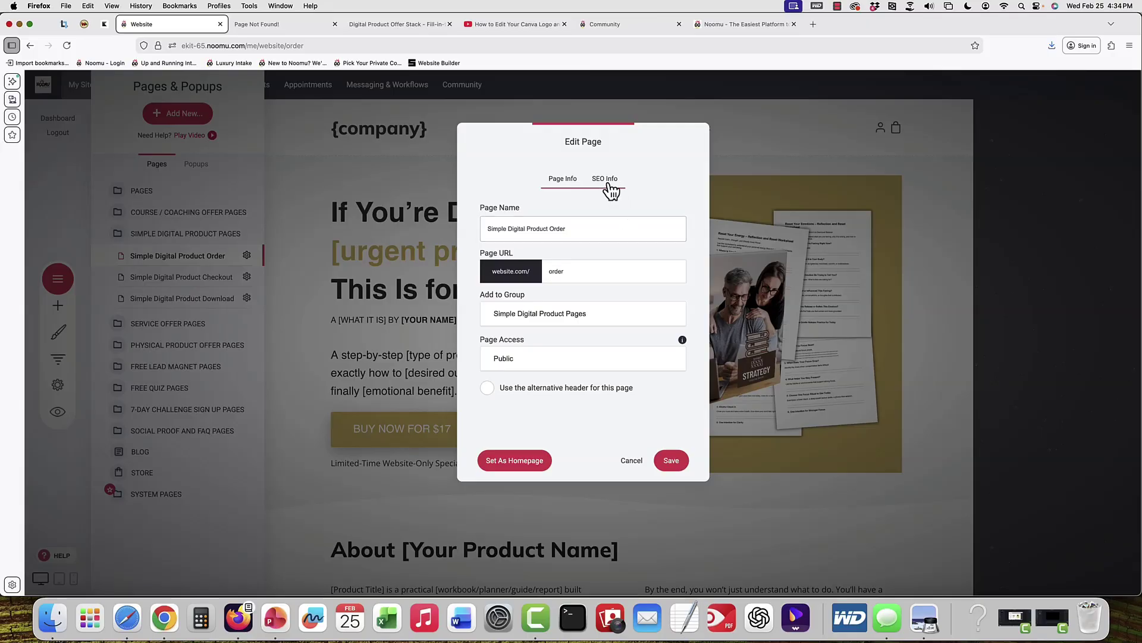
triple_click(535, 252)
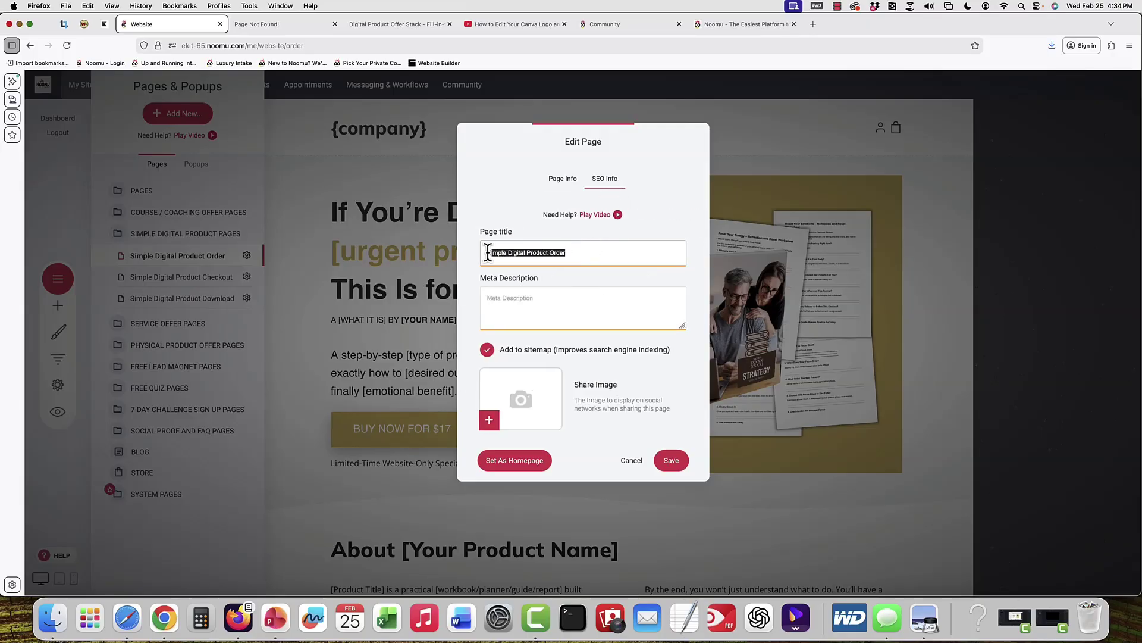
click(485, 252)
drag(485, 252, 596, 253)
mouse_move(383, 27)
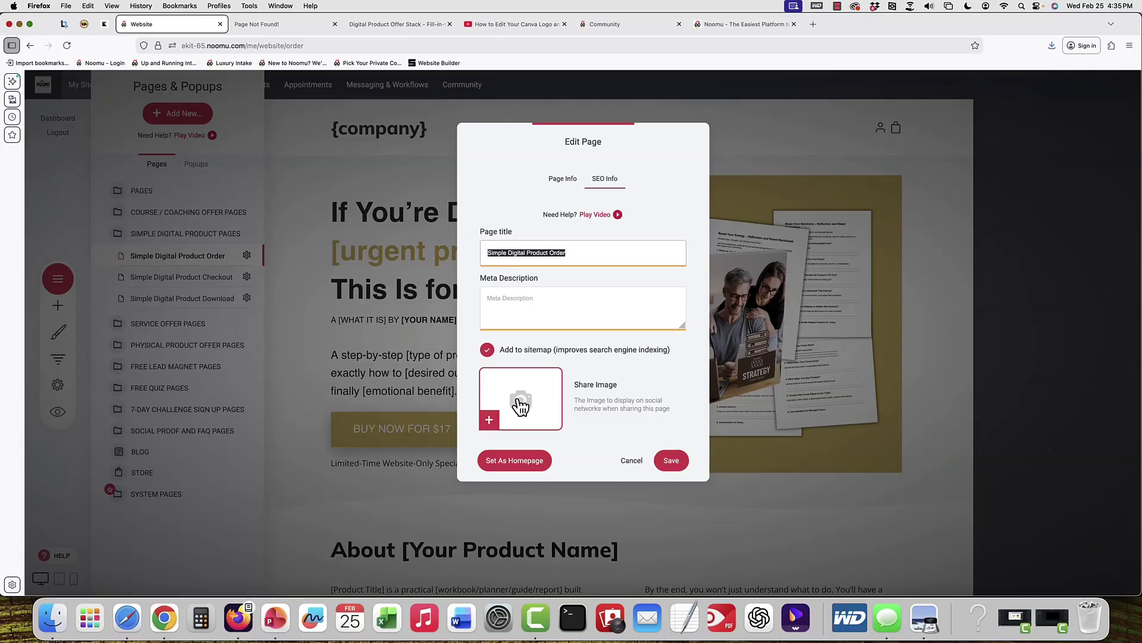
click(632, 461)
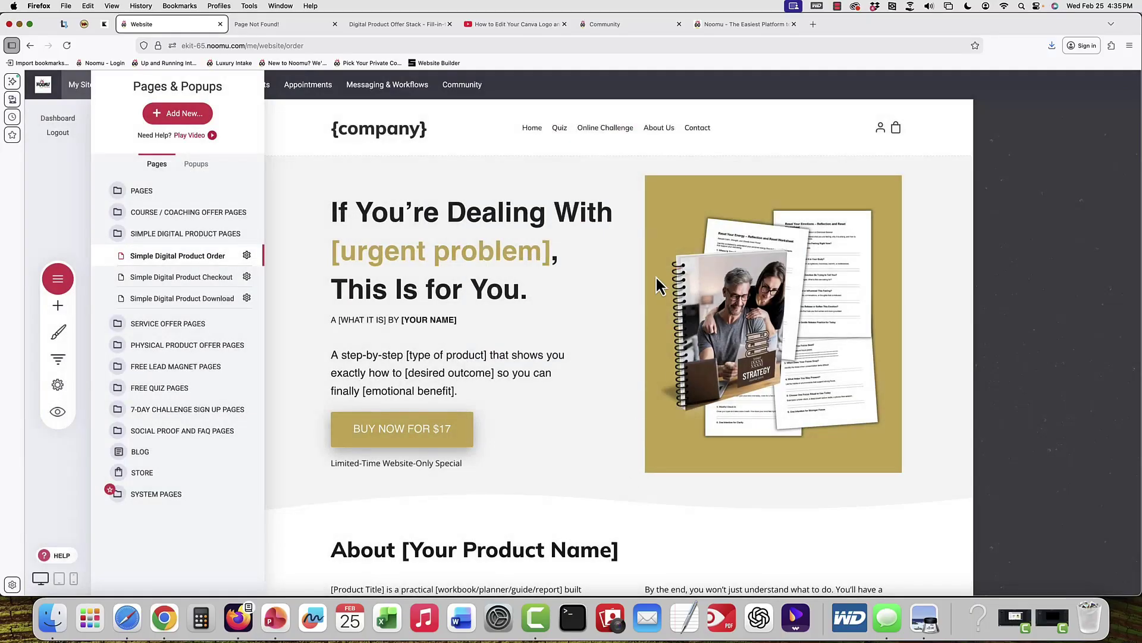
Add a new page group named Next Product
click(151, 237)
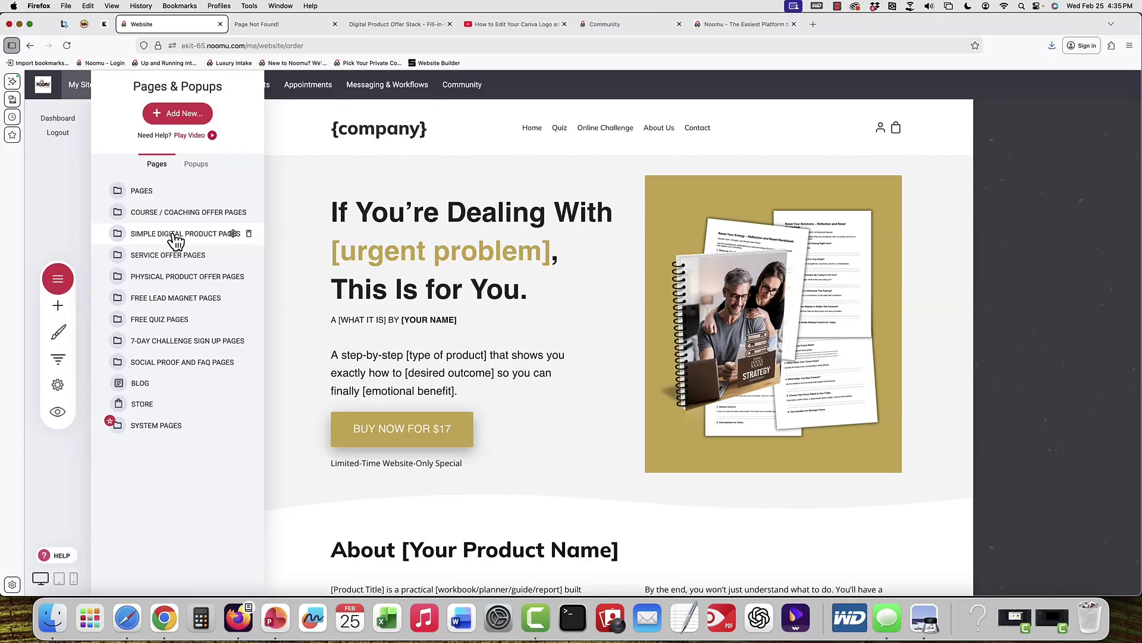
click(149, 241)
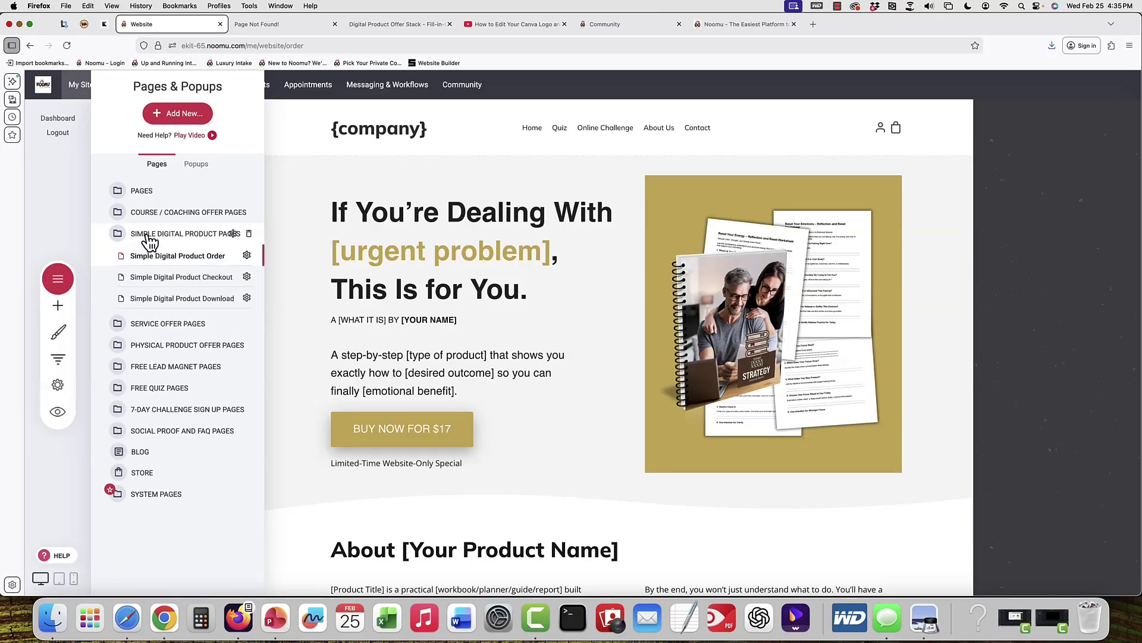
click(176, 113)
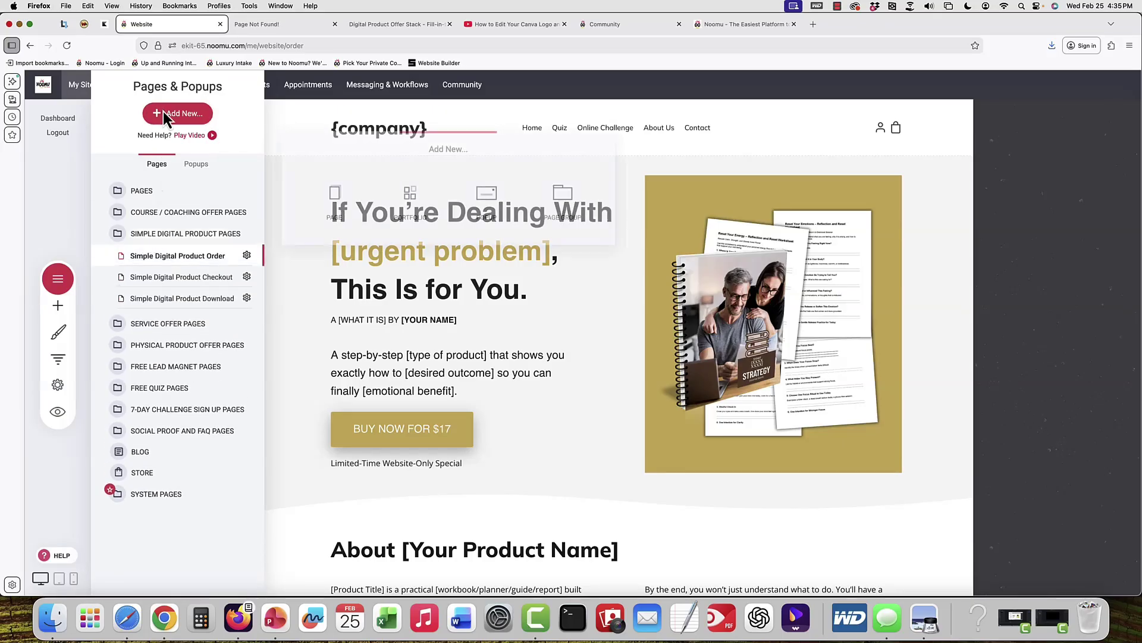
click(571, 195)
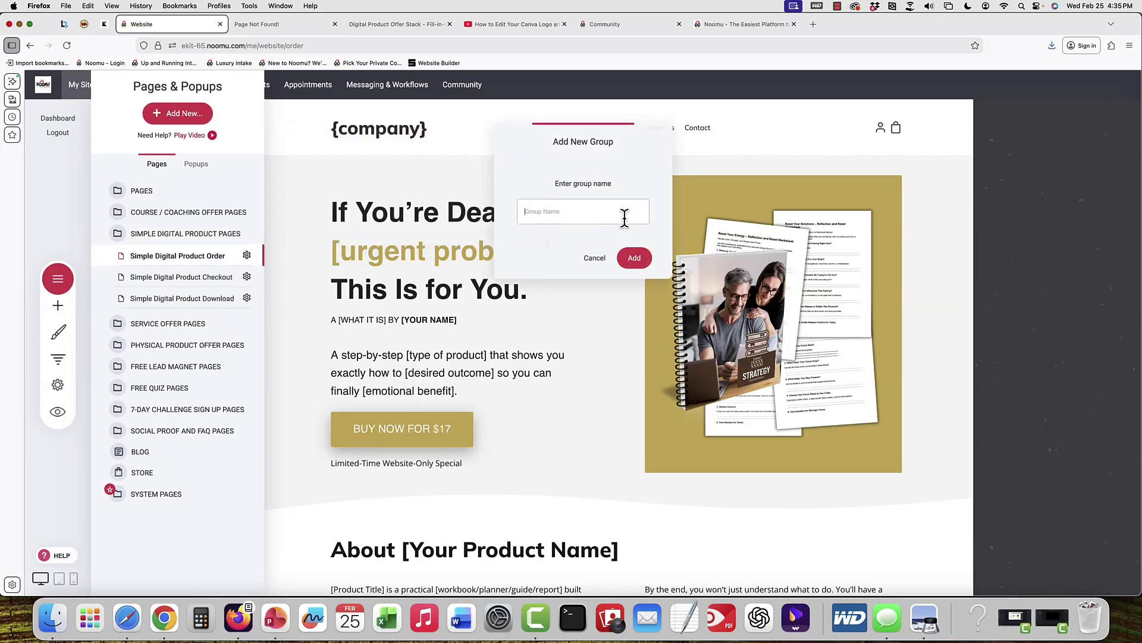
text(Next Product)
click(634, 257)
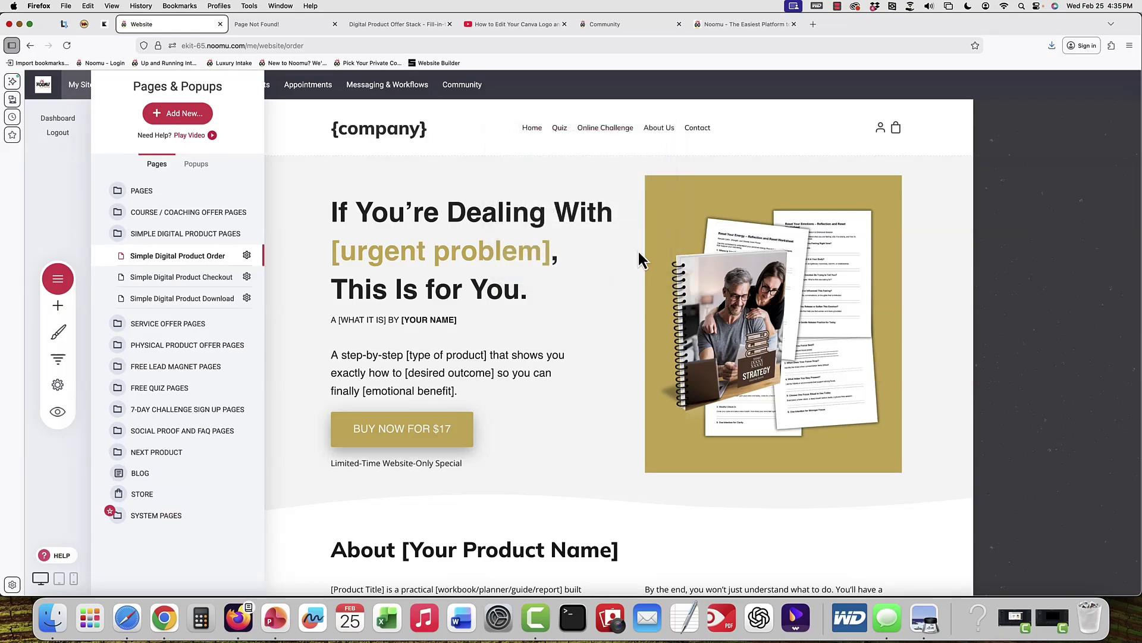
Duplicate the Simple Digital Product Order page
click(247, 256)
click(262, 195)
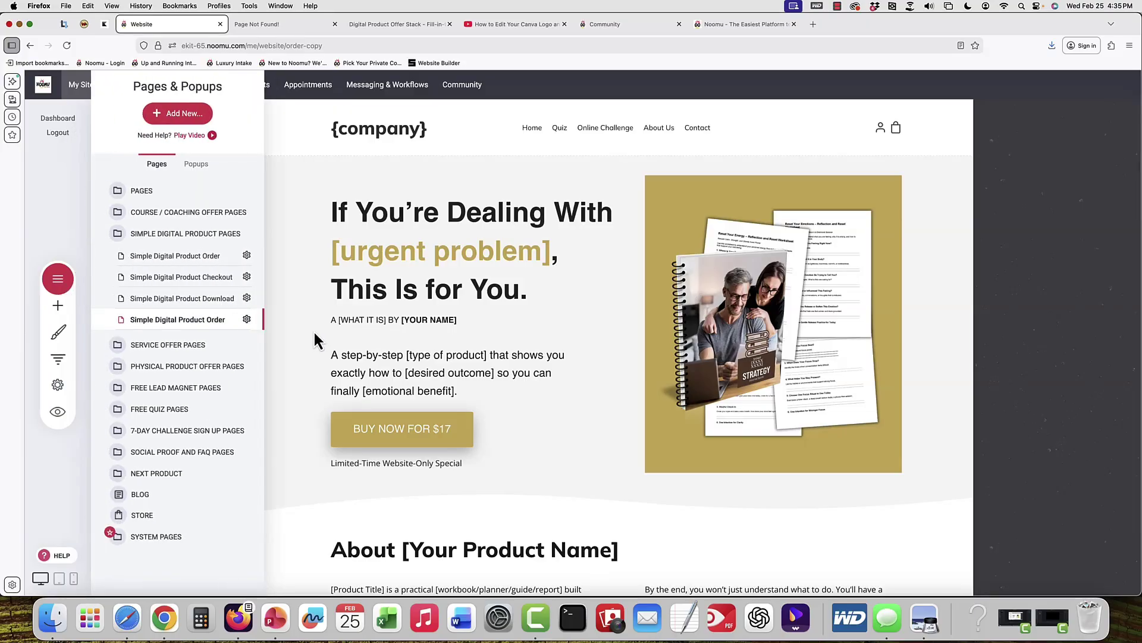
Try assigning the duplicated order page to the Next Product group in its page settings, leaving without saving
click(247, 319)
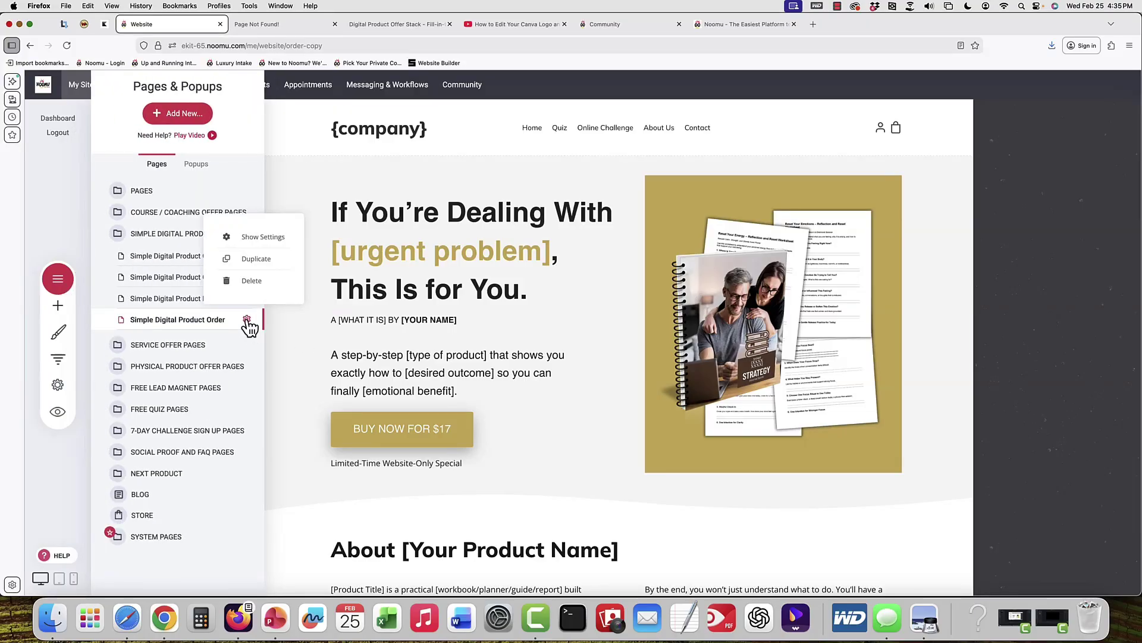
click(263, 239)
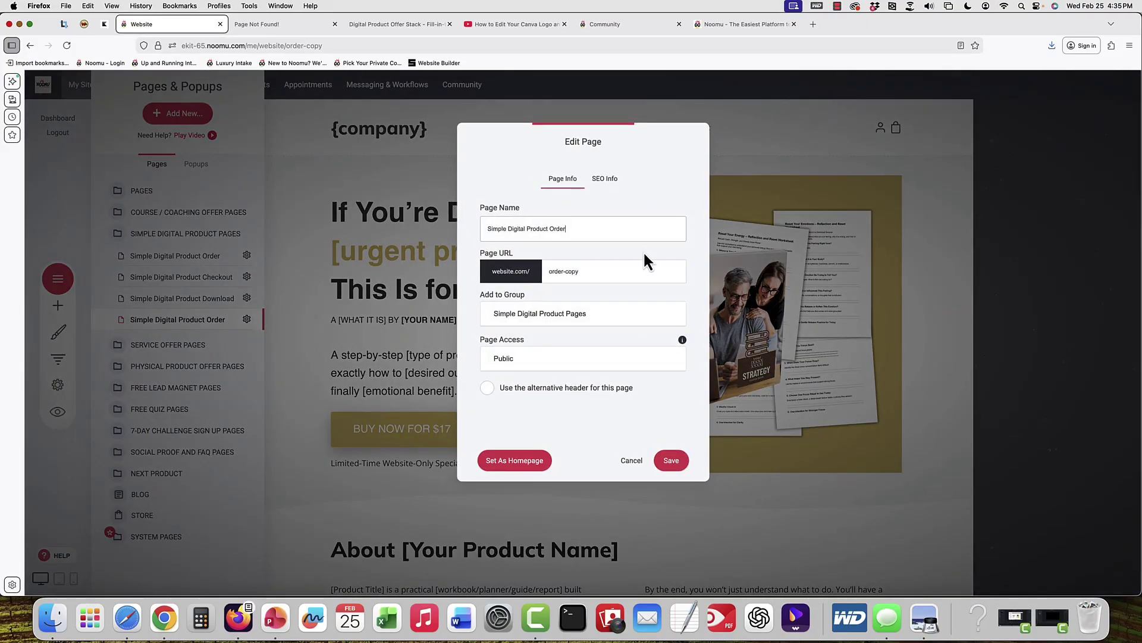
click(616, 314)
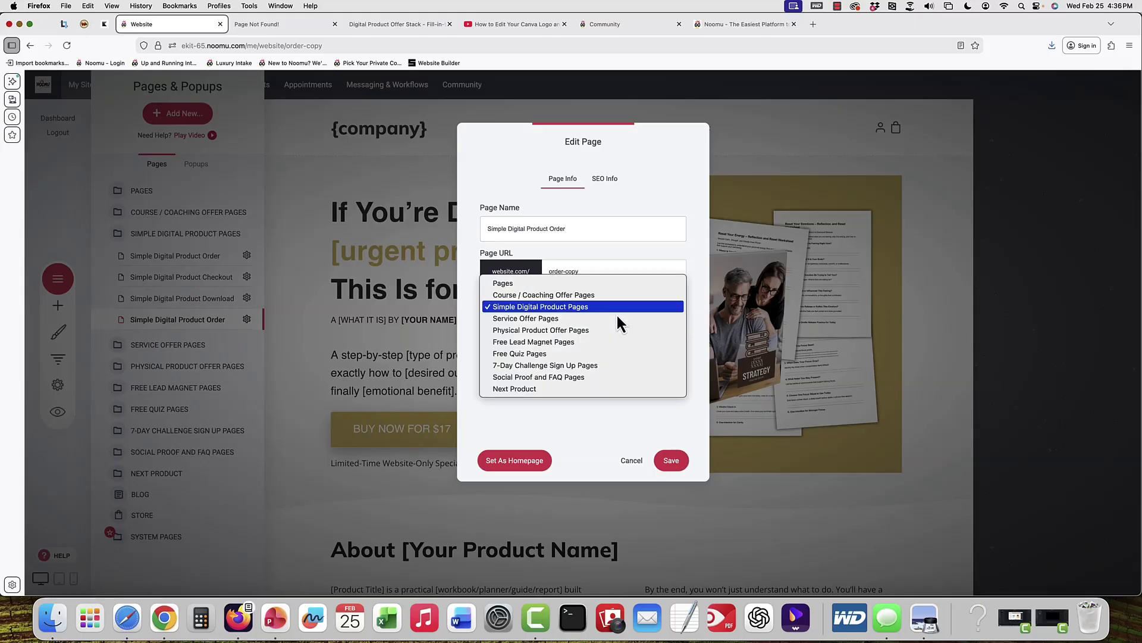
click(601, 388)
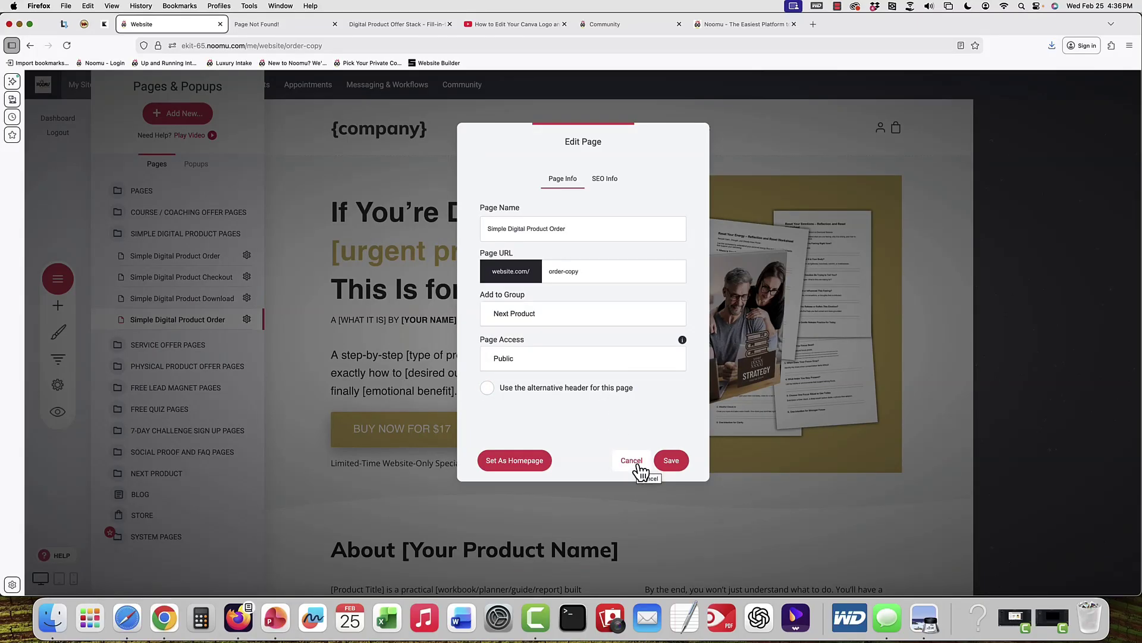
click(637, 464)
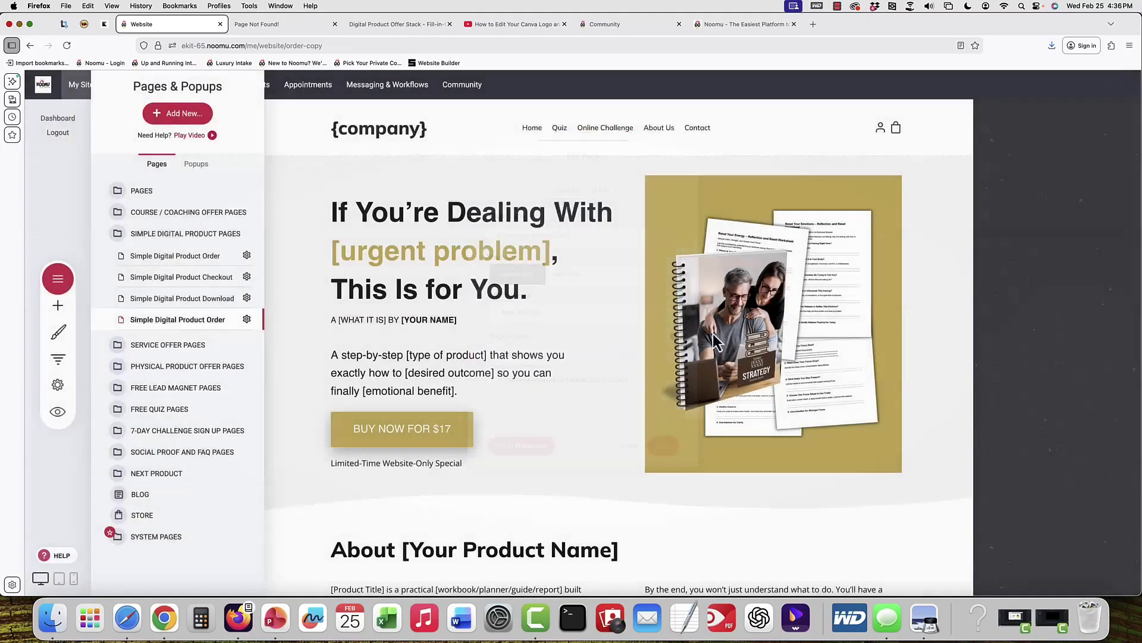
Close the list of pages and return to the duplicated order page's canvas
click(887, 213)
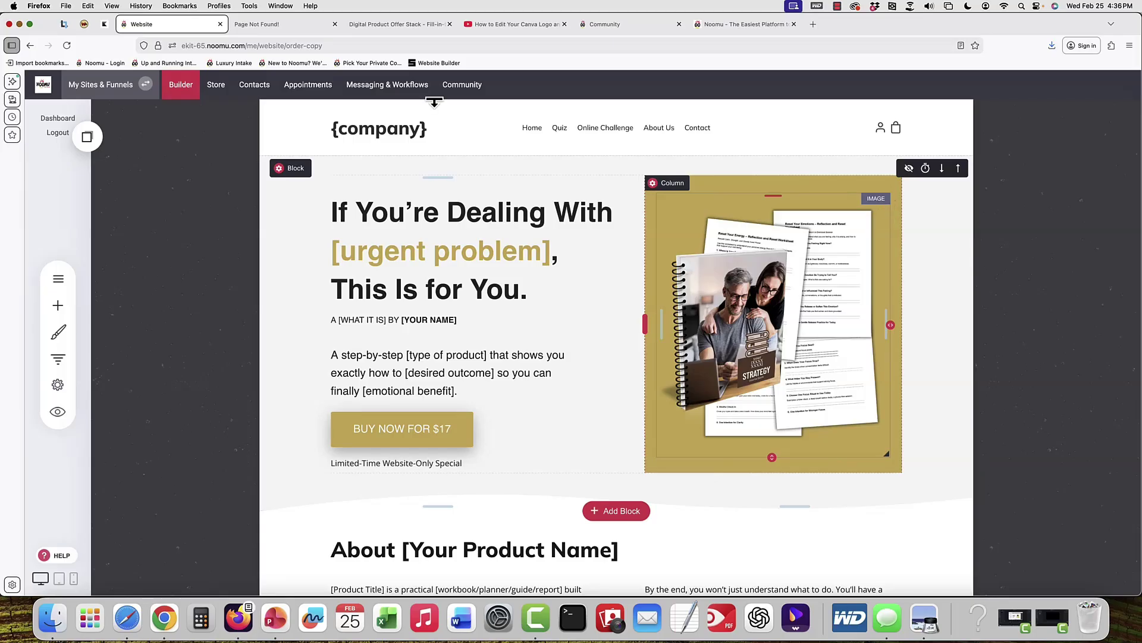
click(446, 46)
click(490, 271)
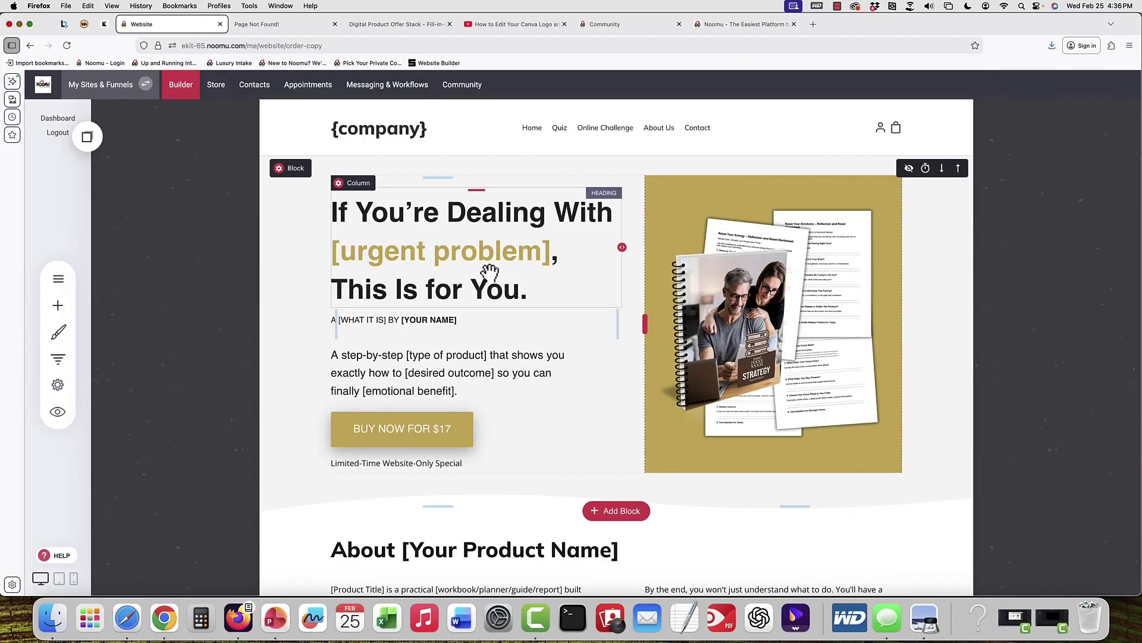